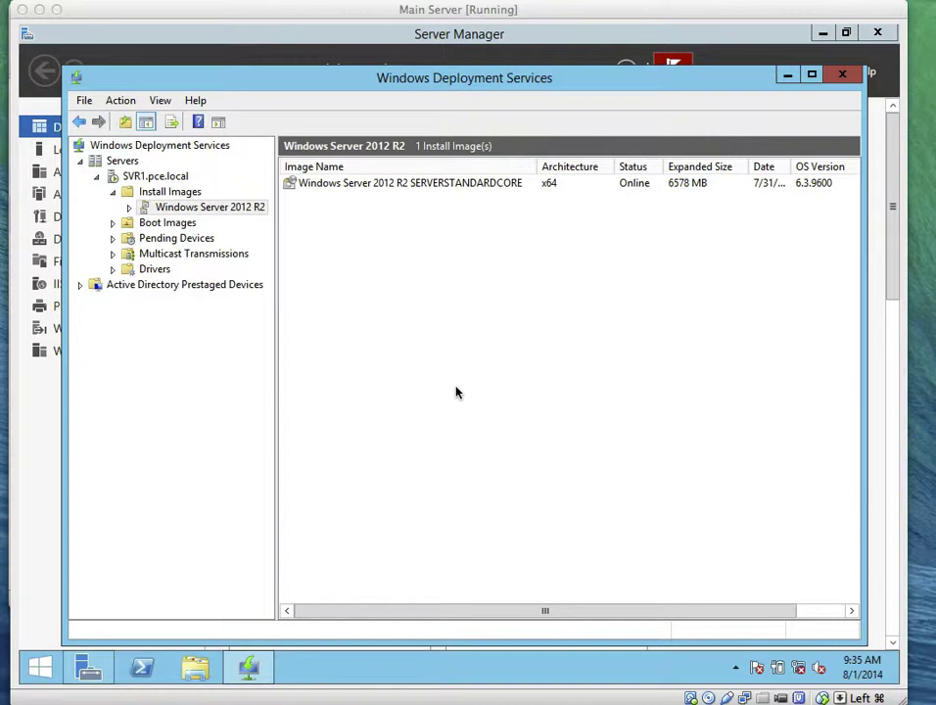
- Open the properties of the SVR1.pce.local deployment server
click(151, 178)
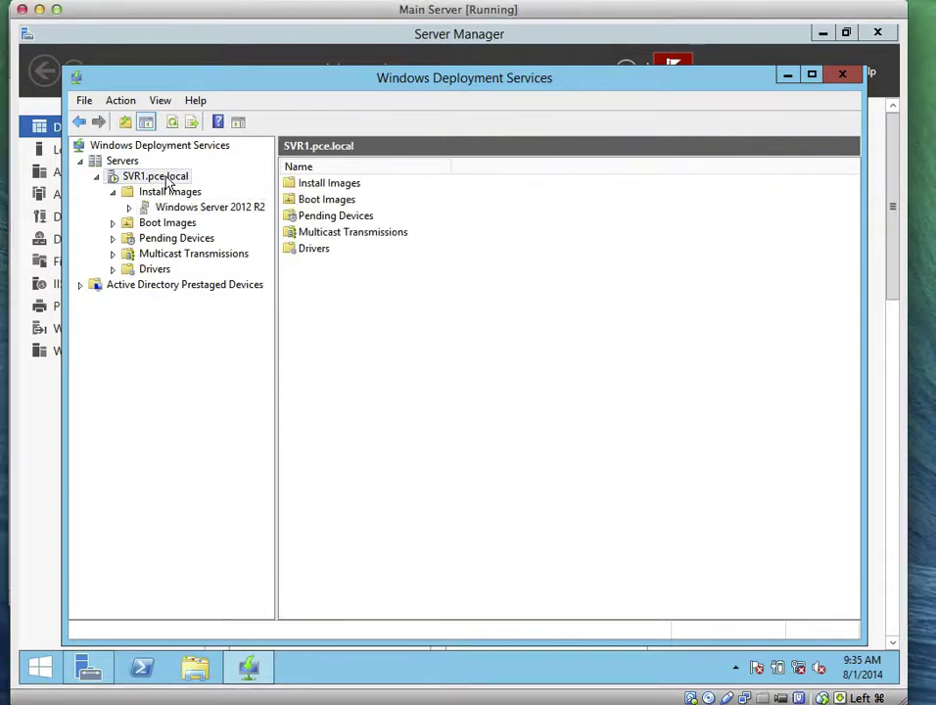
right_click(168, 182)
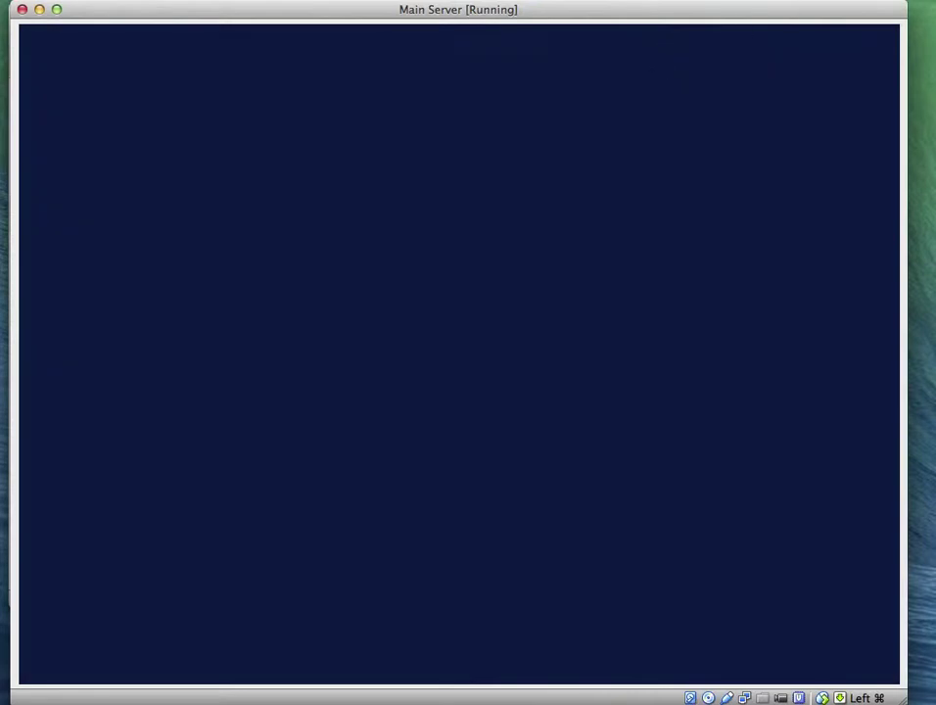
click(859, 5)
click(865, 35)
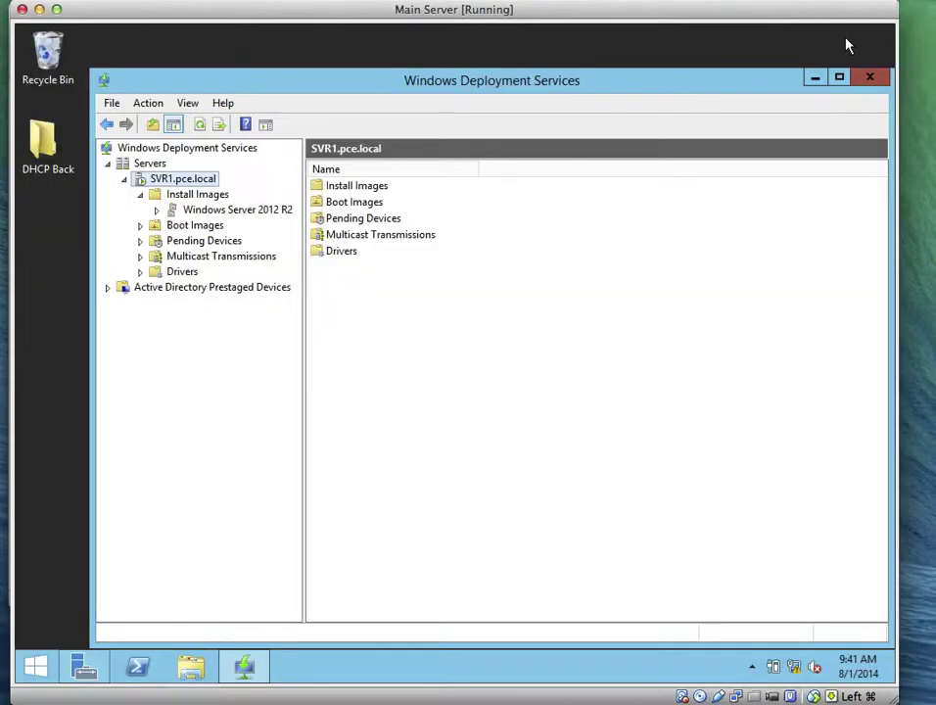
right_click(182, 181)
click(210, 193)
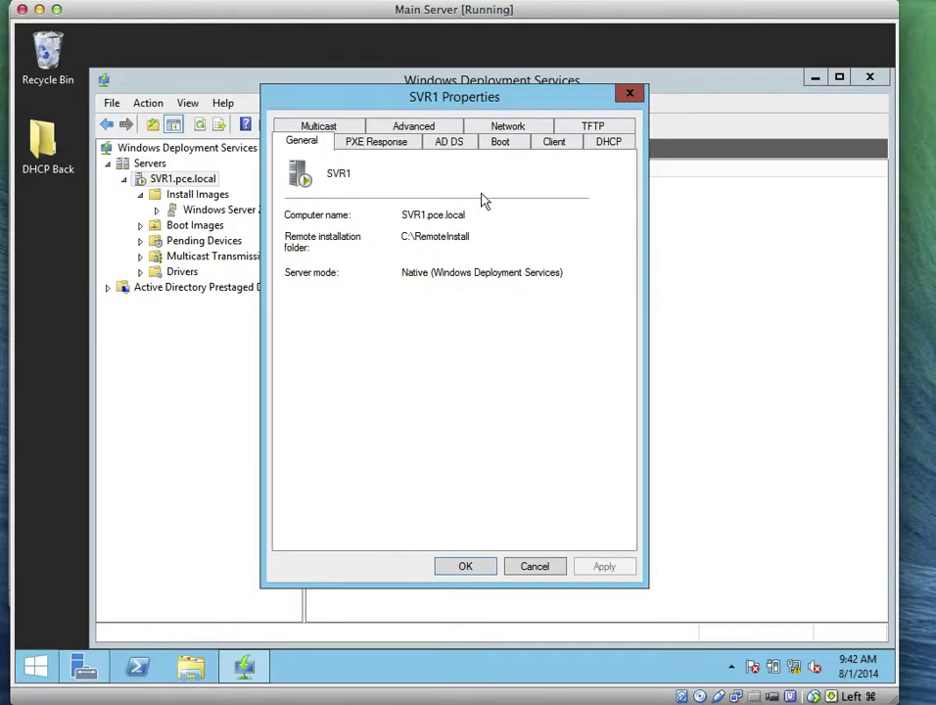
- Change the AD DS client naming format for unknown computers to %61BRANCH-SVR-03%#
click(447, 144)
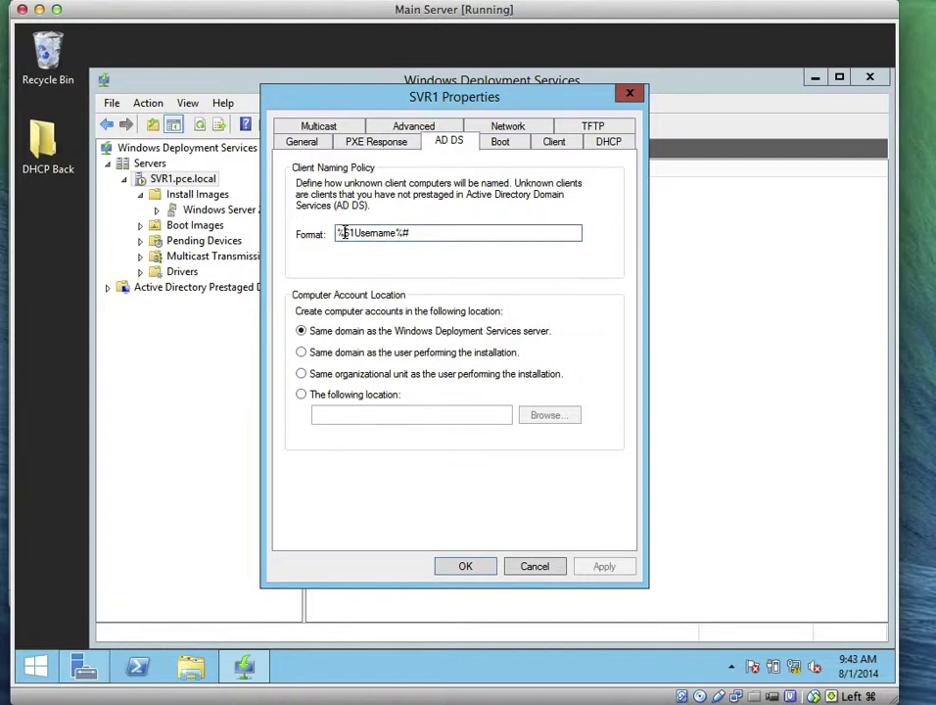
drag(337, 232, 409, 257)
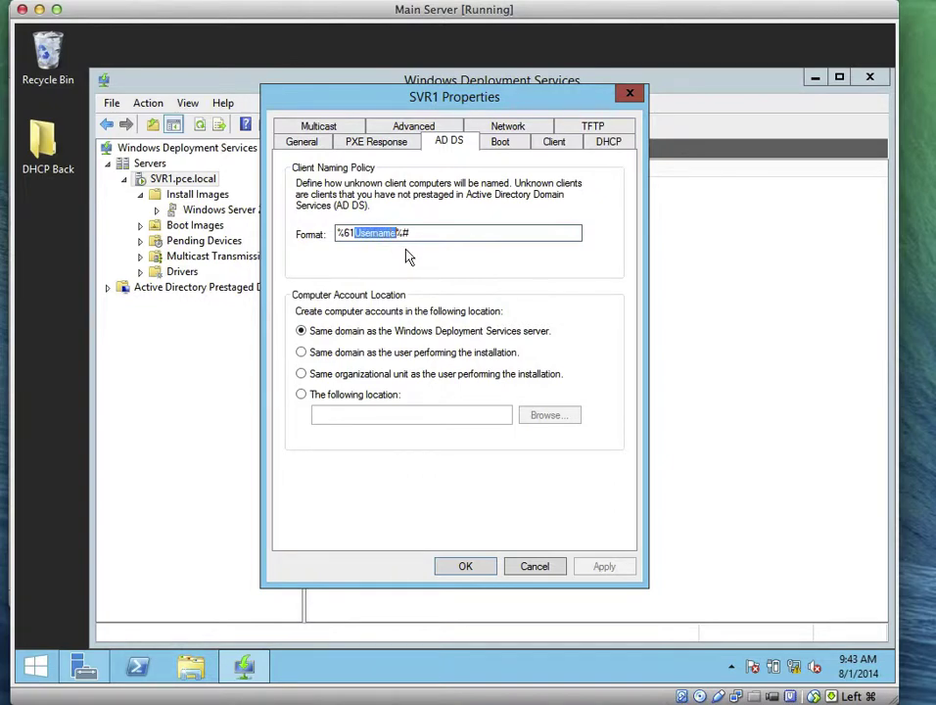
text(Bran)
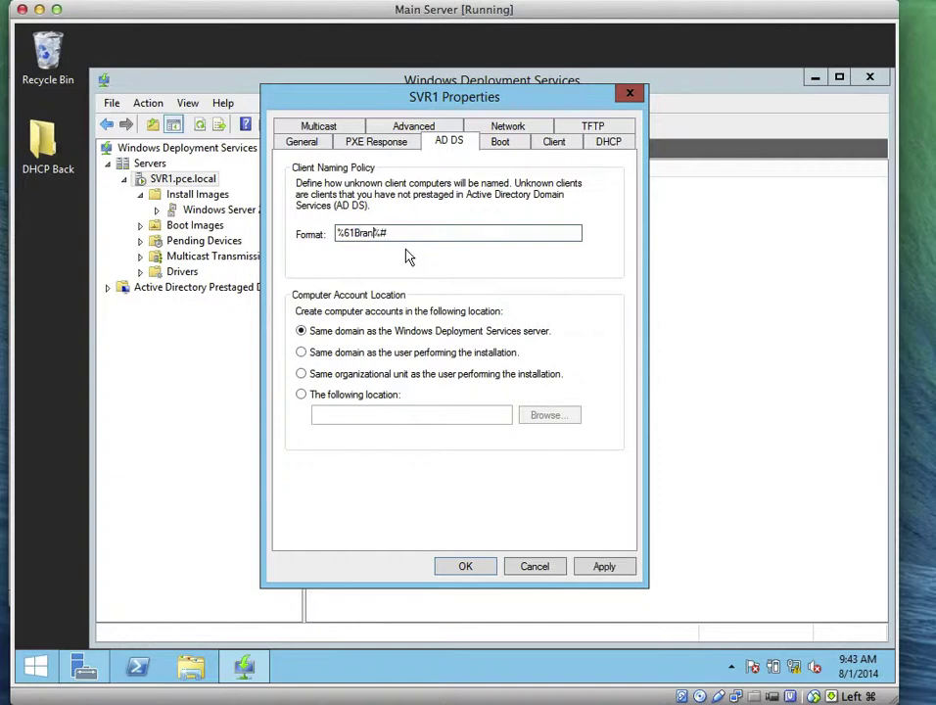
text(ch)
key(BackSpace)
key(BackSpace)
key(BackSpace)
key(BackSpace)
key(BackSpace)
key(BackSpace)
text(BRANCH-SVR)
text(-03)
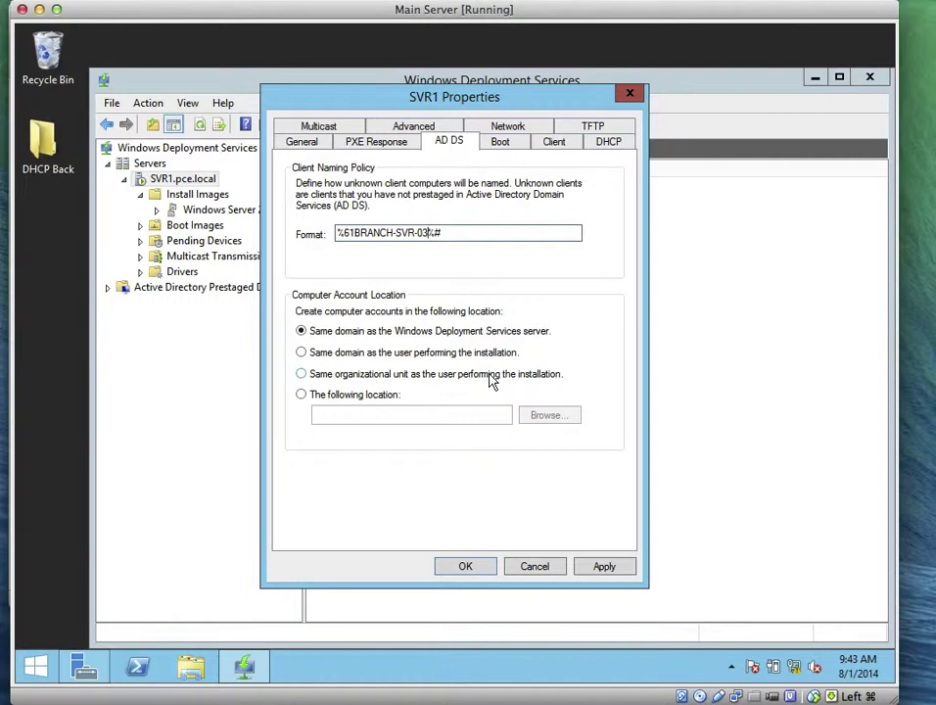
- Set the computer account location to the Research organizational unit in the pce domain
click(379, 400)
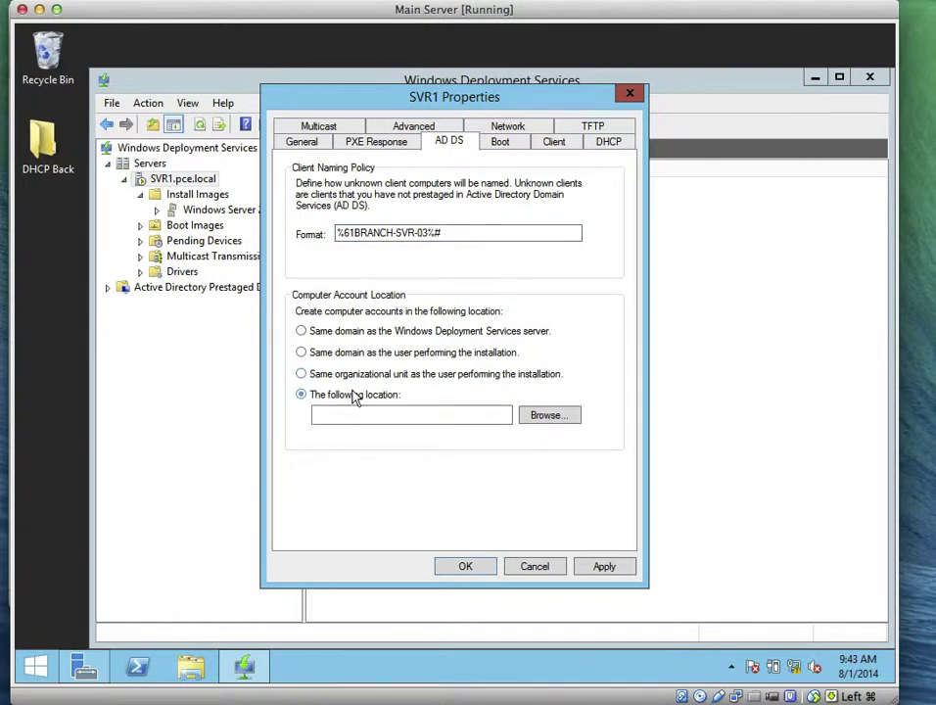
click(541, 415)
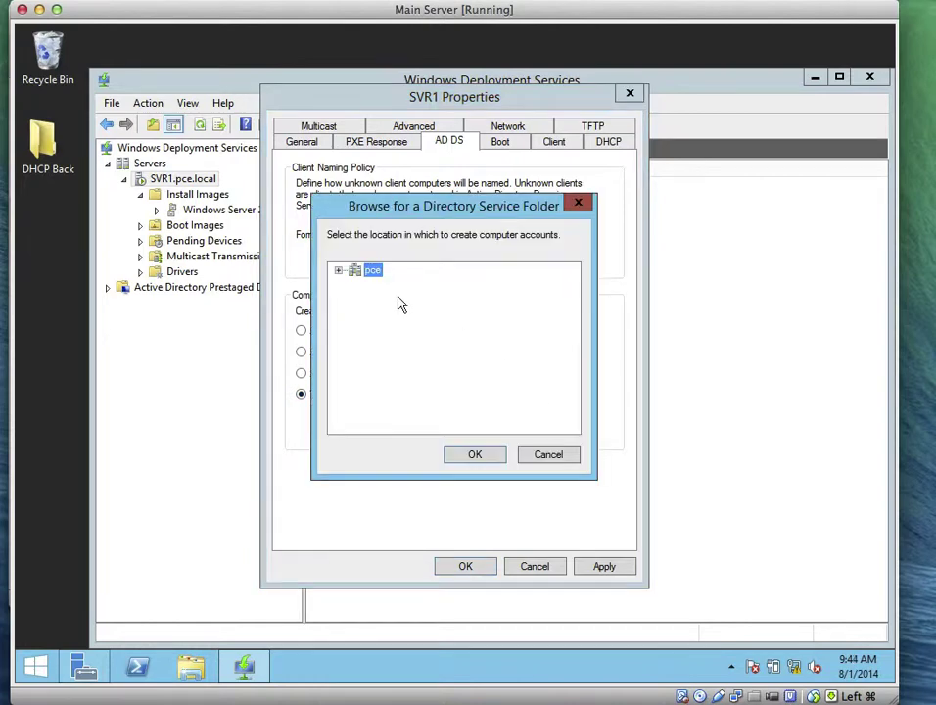
click(339, 270)
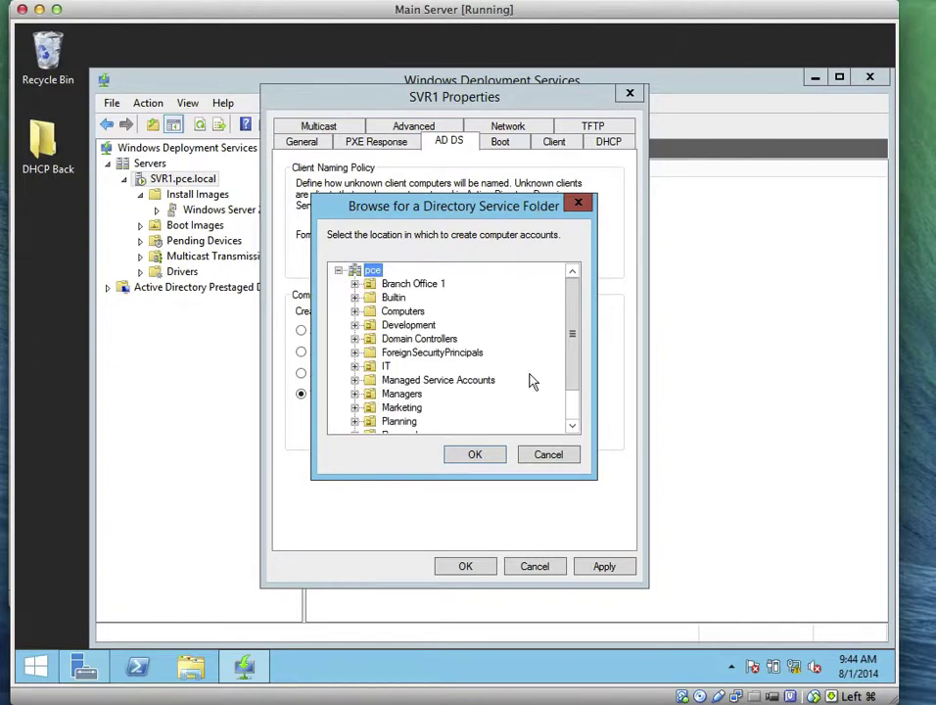
drag(576, 372, 568, 416)
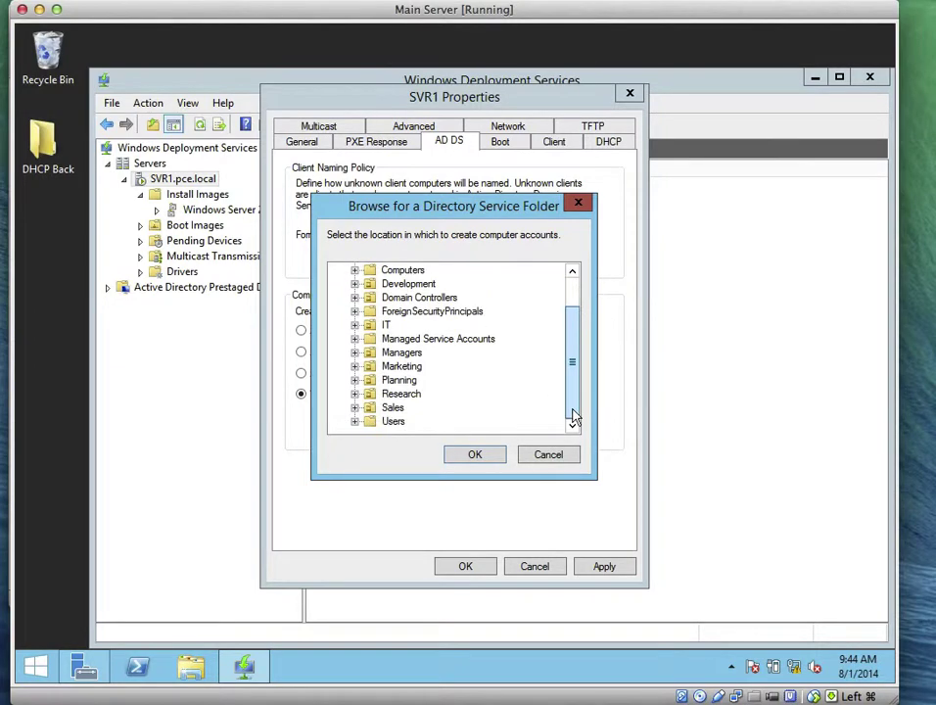
click(416, 394)
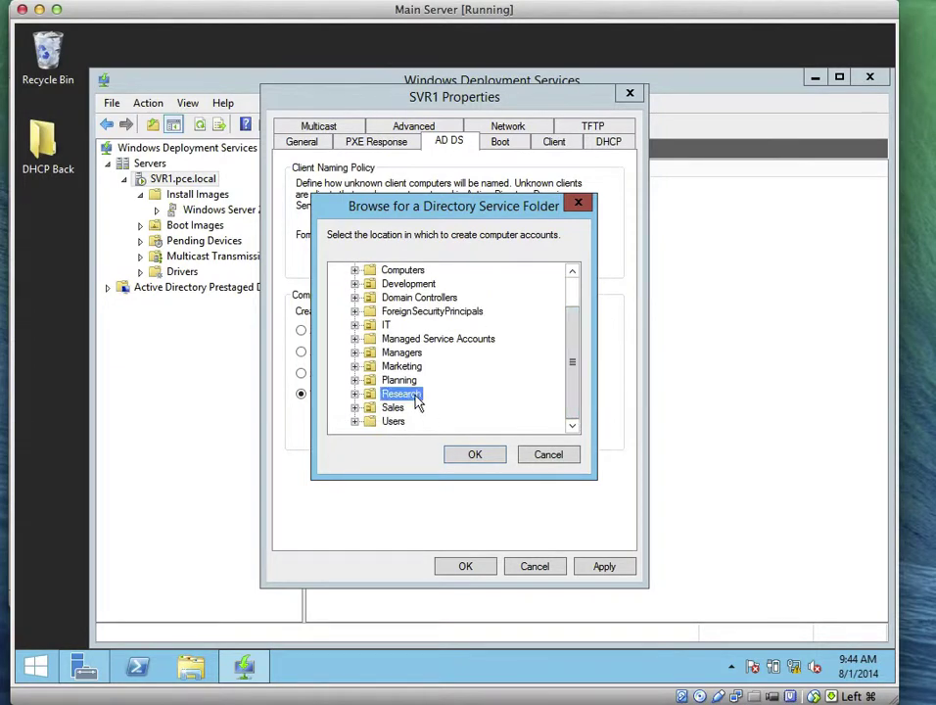
click(475, 455)
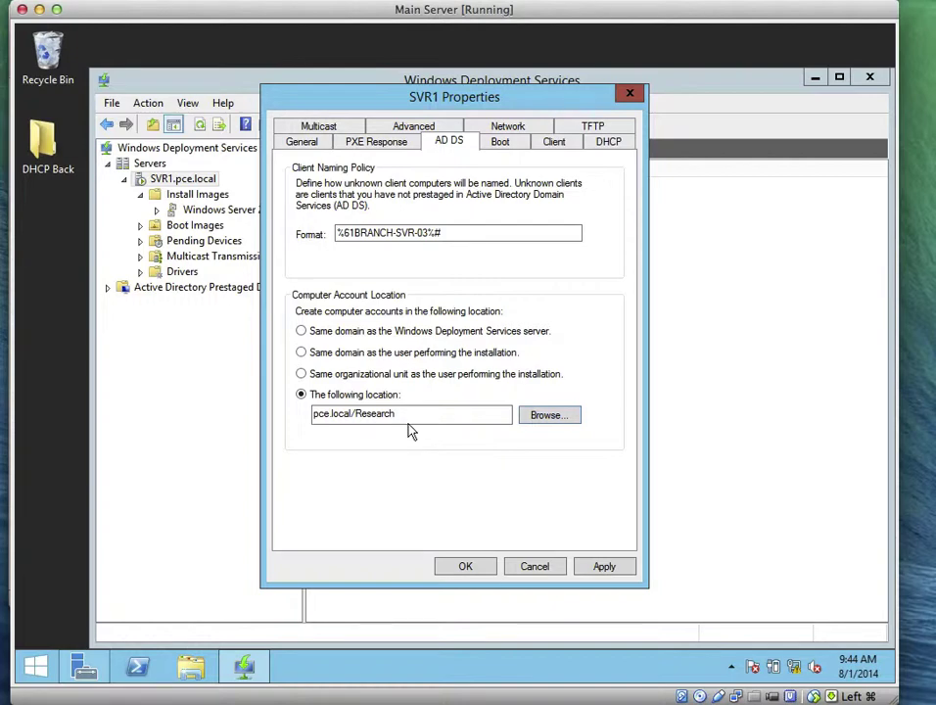
- Change the client naming format to %61BRANCH-SVR-%03# and try to proceed to the PXE response settings
click(378, 149)
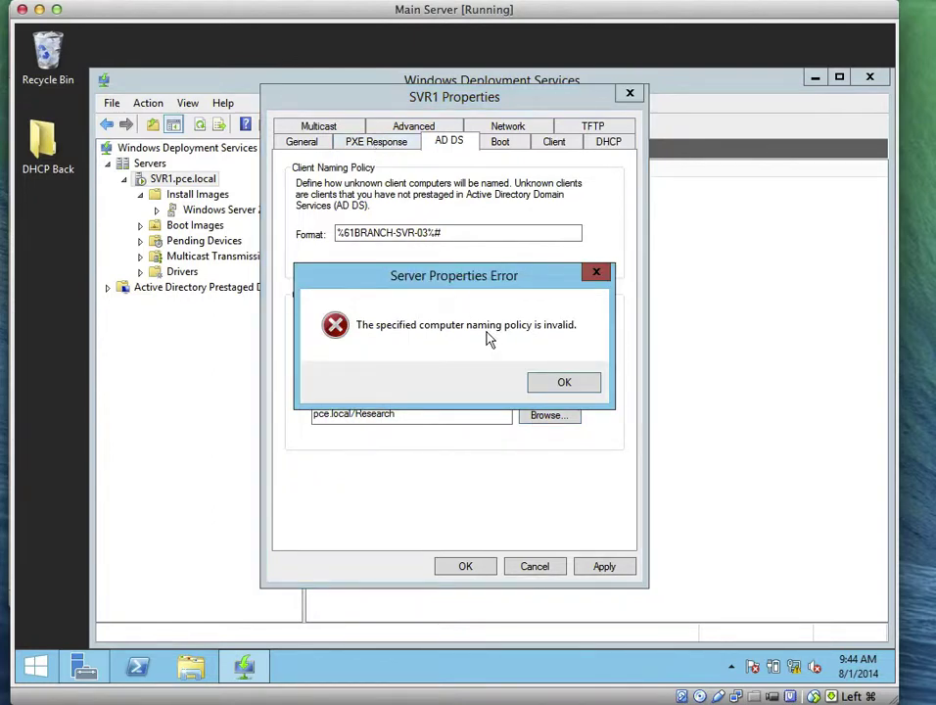
click(546, 384)
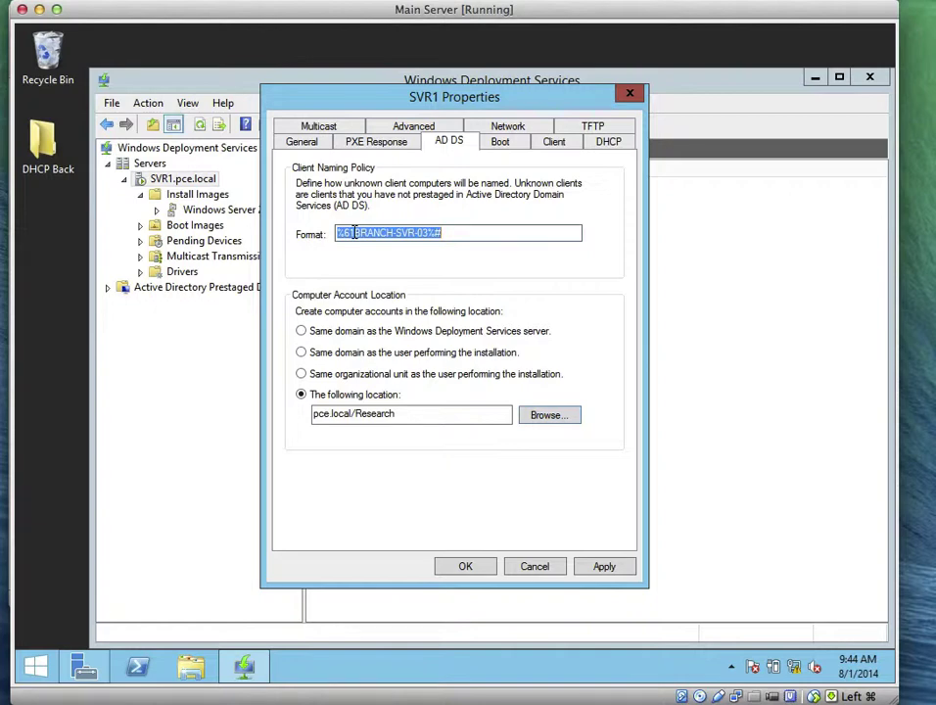
click(459, 233)
key(Left)
key(BackSpace)
key(Left)
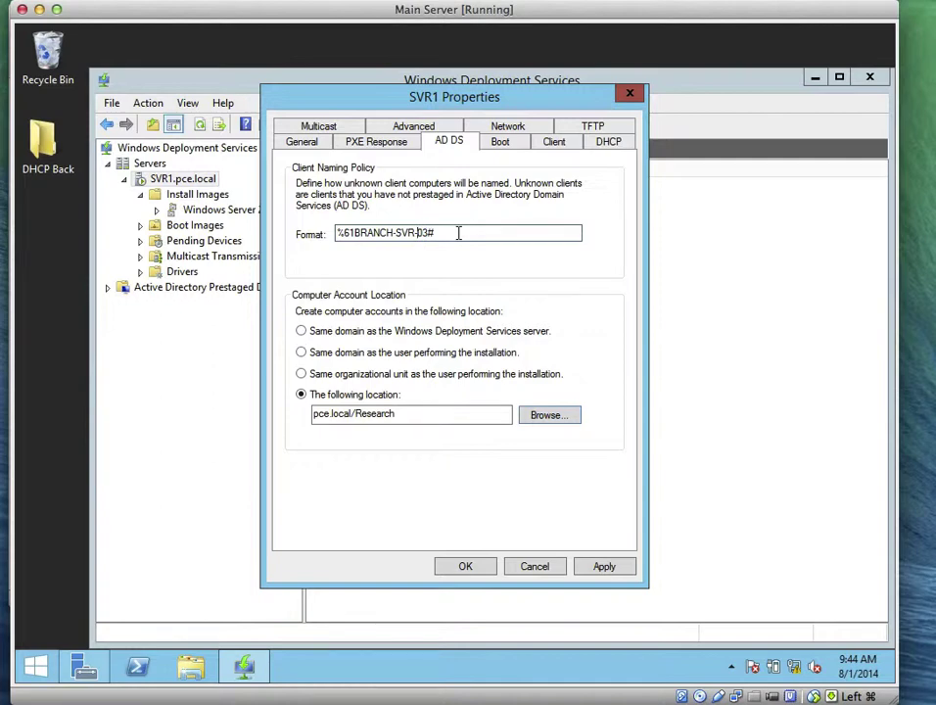
text(%)
click(376, 142)
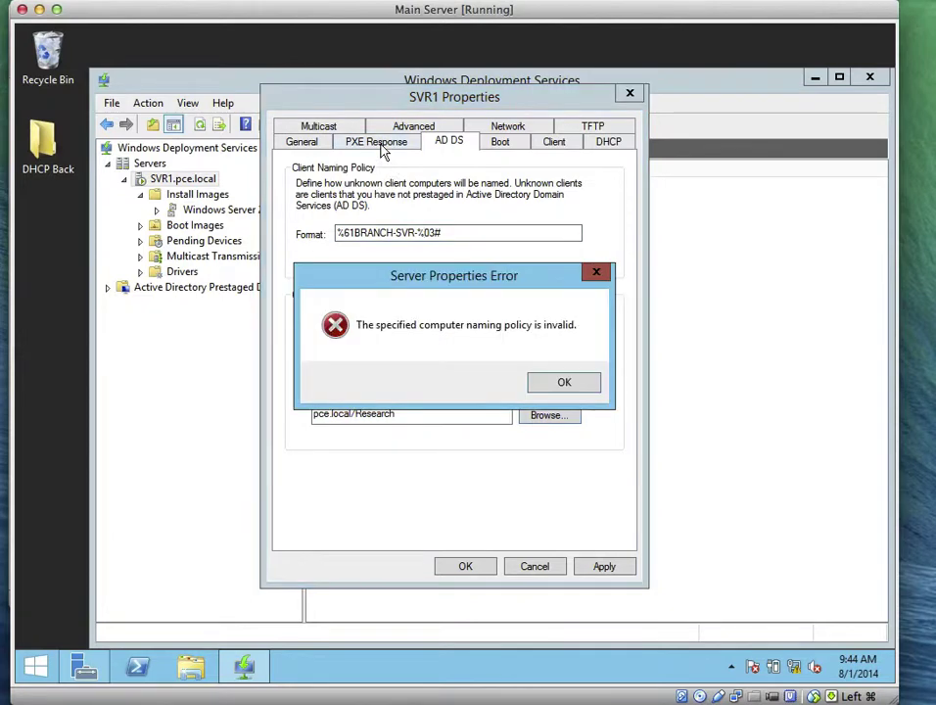
- Remove the 61 so the client naming format reads %BRANCH-SVR-%03#, and retry opening the PXE response settings
click(563, 383)
click(353, 233)
key(BackSpace)
key(BackSpace)
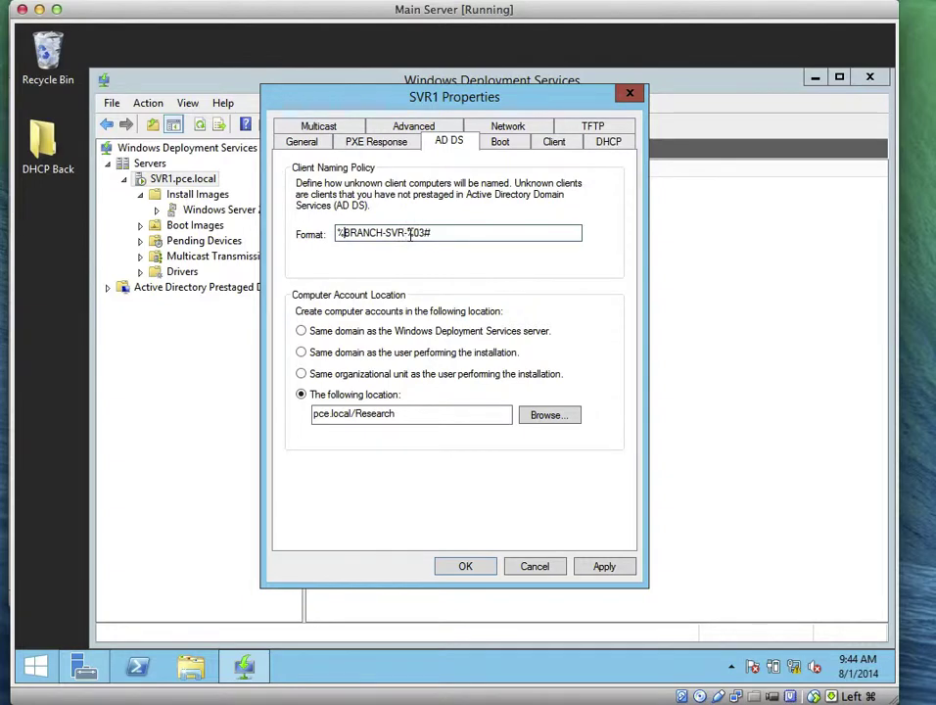
click(376, 144)
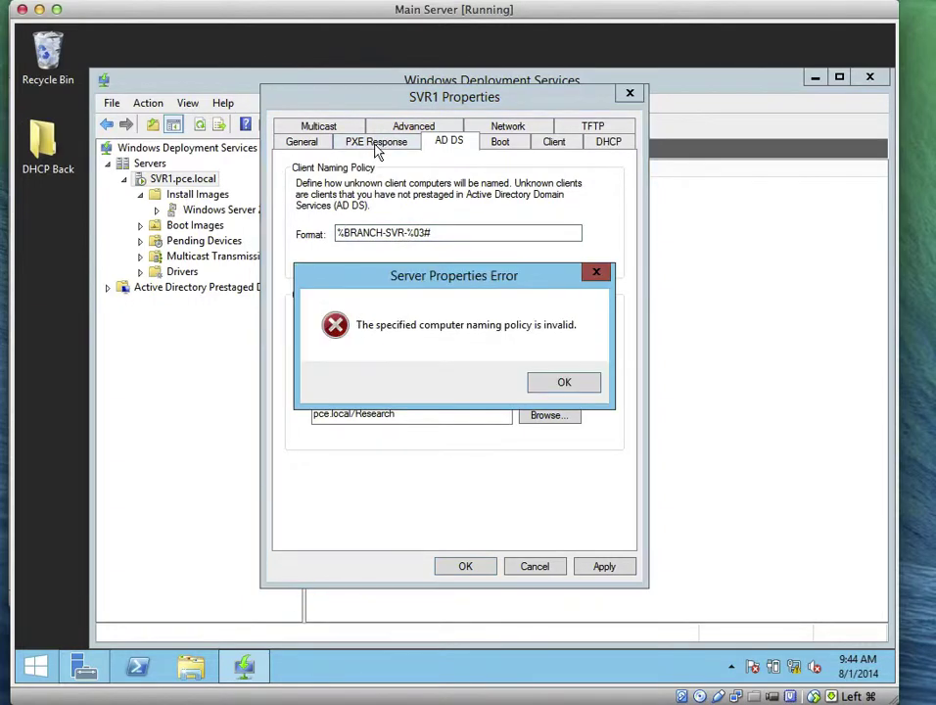
- Remove the leading percent sign so the client naming format reads BRANCH-SVR-%03#, and recheck the entry in the AD DS settings
click(563, 382)
click(343, 235)
key(BackSpace)
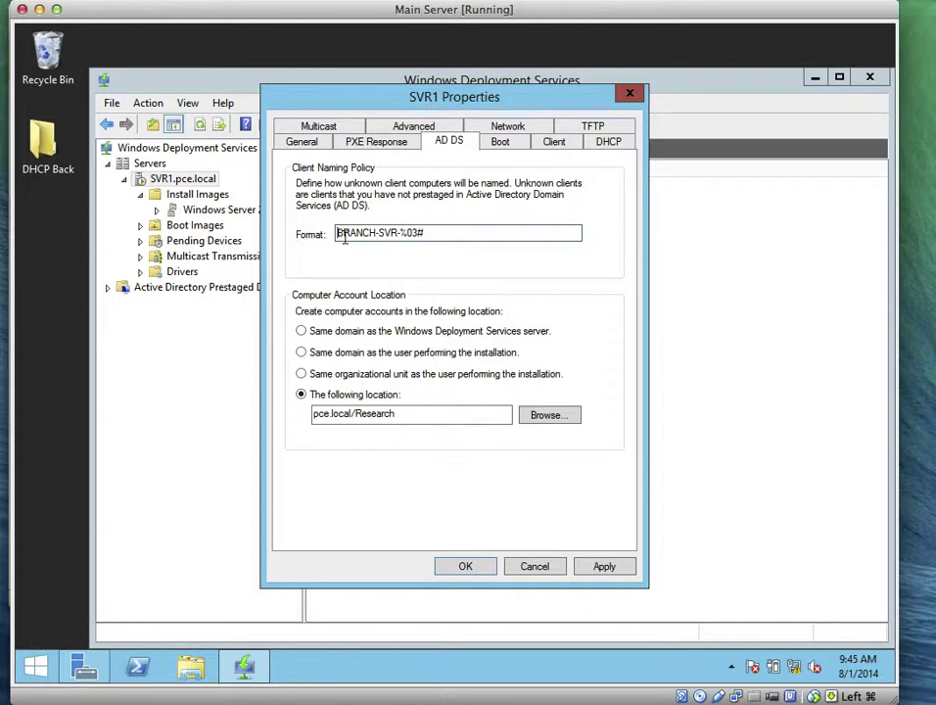
click(375, 143)
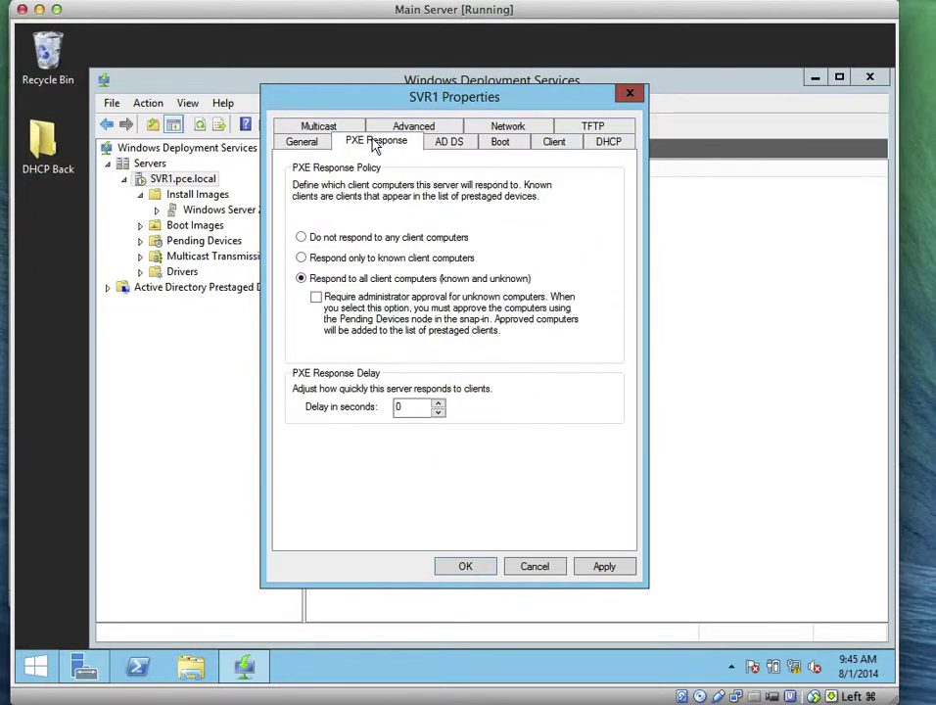
click(448, 142)
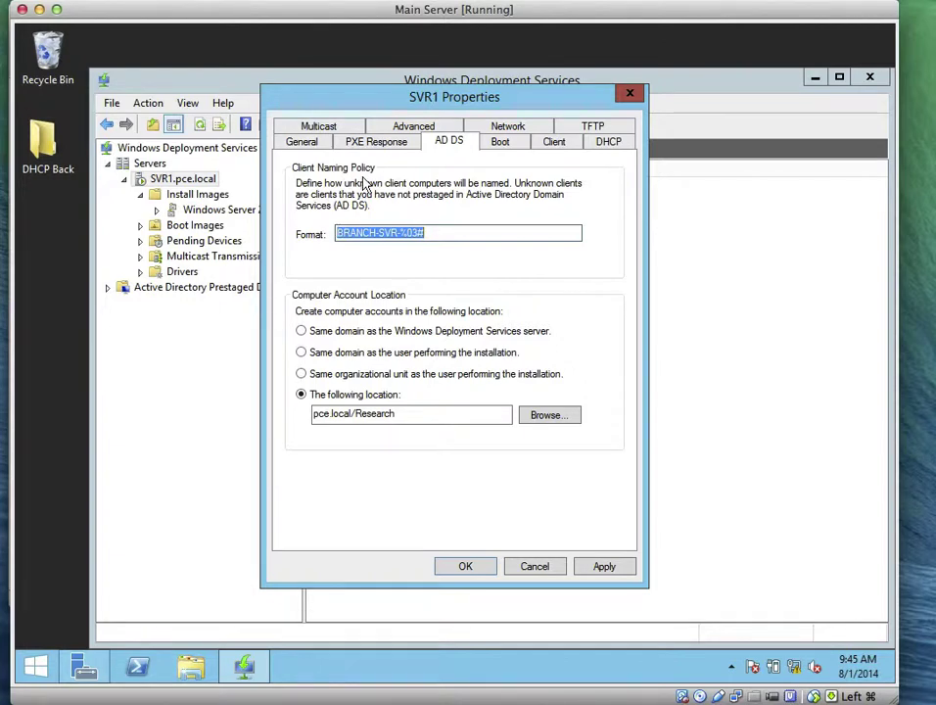
- Require administrator approval for unknown computers and set the PXE response delay to 3 seconds
click(373, 144)
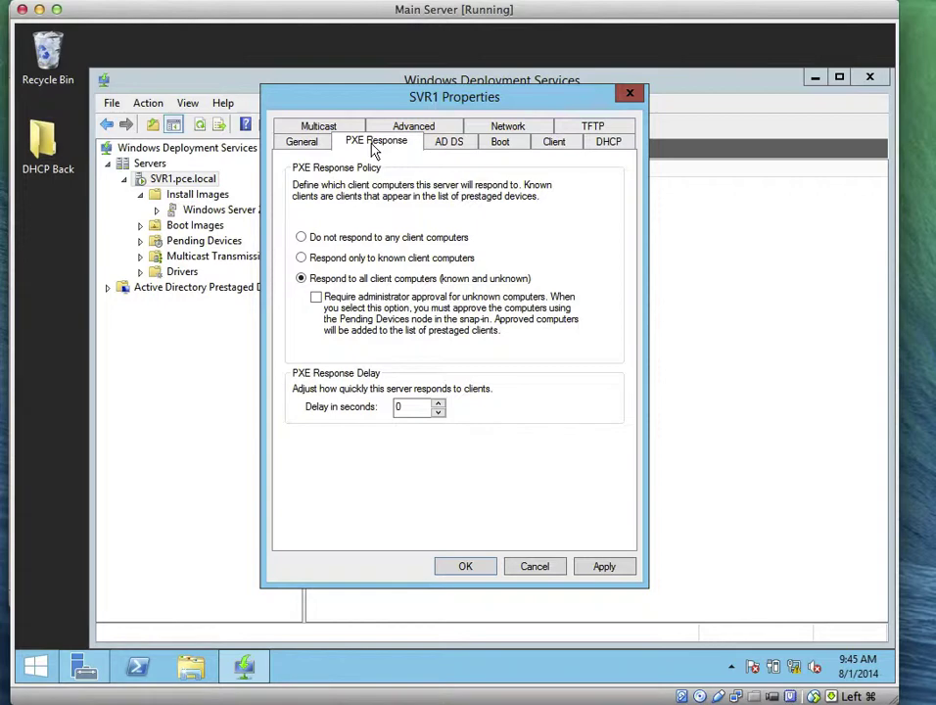
click(316, 300)
click(438, 409)
click(439, 402)
click(439, 402)
- Open Windows PowerShell as administrator and move its window clear of the screen corner
right_click(140, 667)
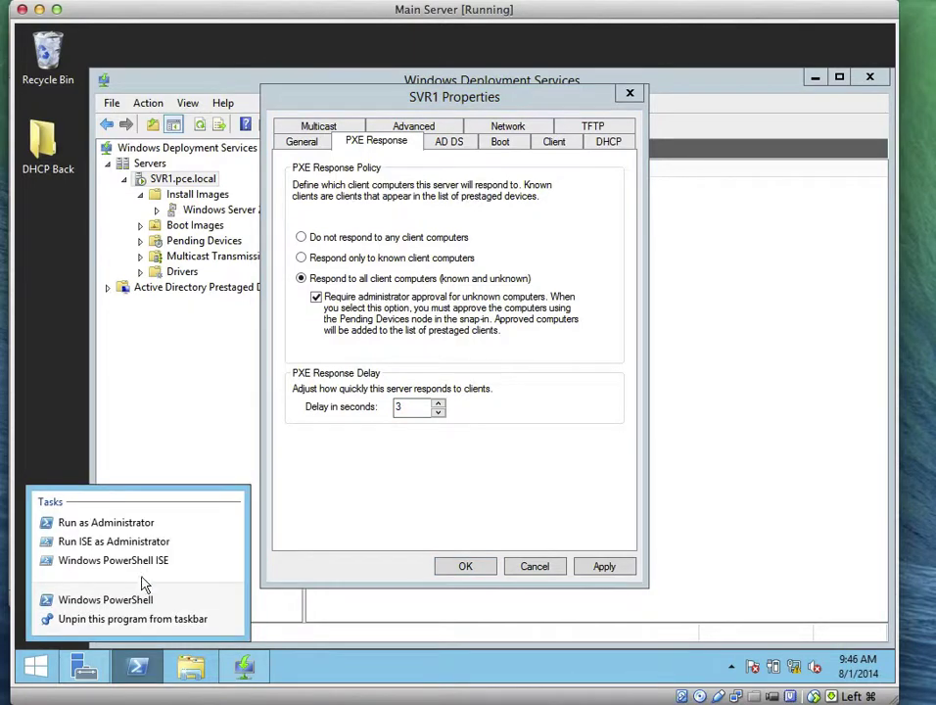
click(61, 525)
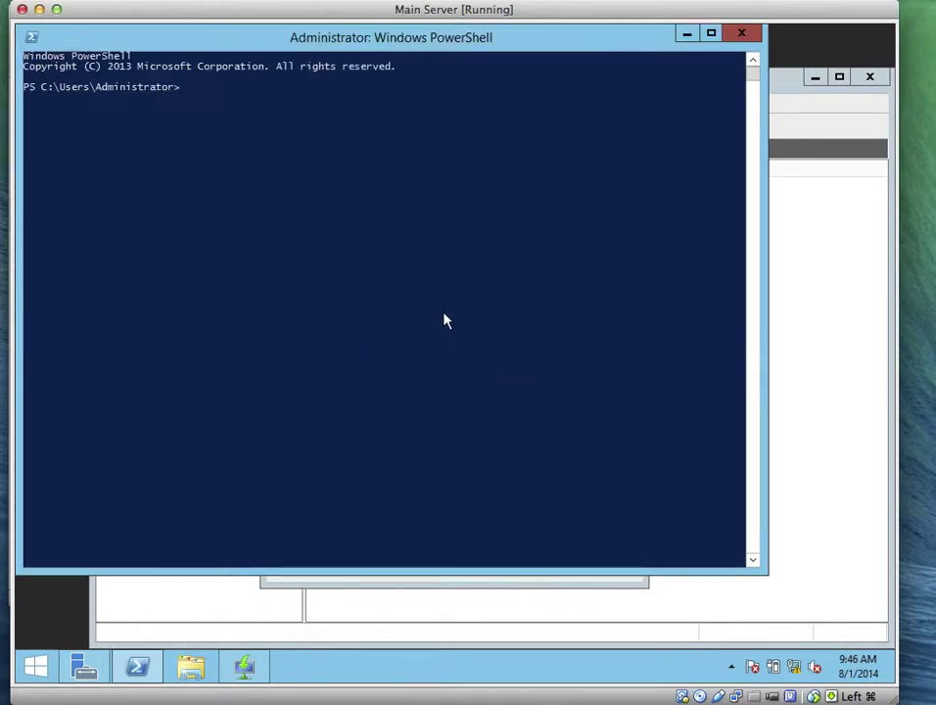
drag(334, 46, 383, 108)
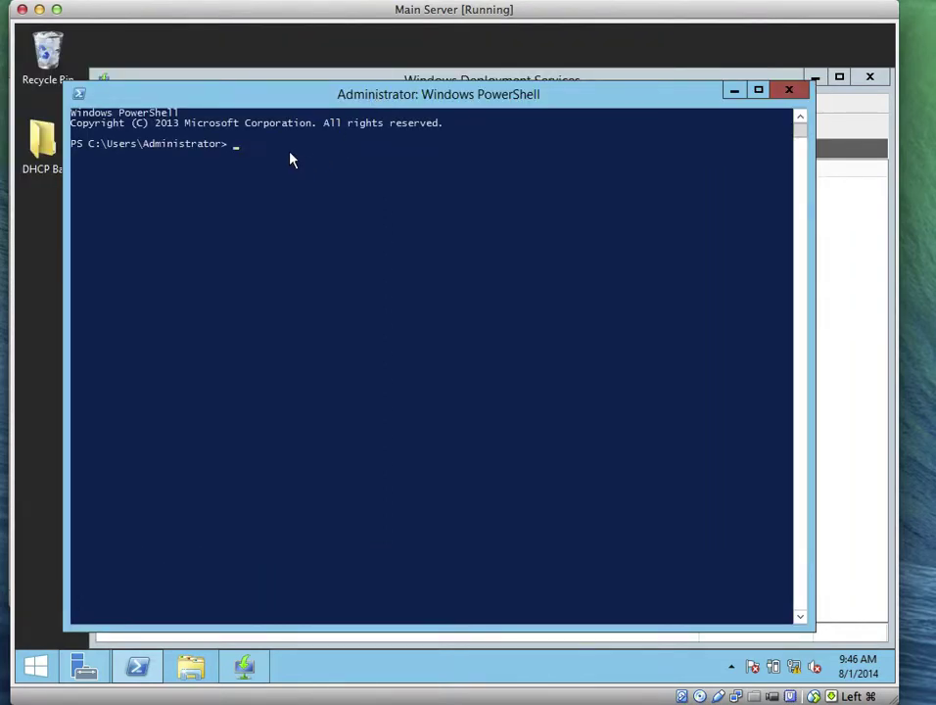
- Try to run WDSUTIL /Set-Server/AutoAddPolicy/Message:"The PCE Administrator is authorizing this request. Please wait" in PowerShell
text(WDSU)
key(BackSpace)
text(Set-Server/AutoAddP)
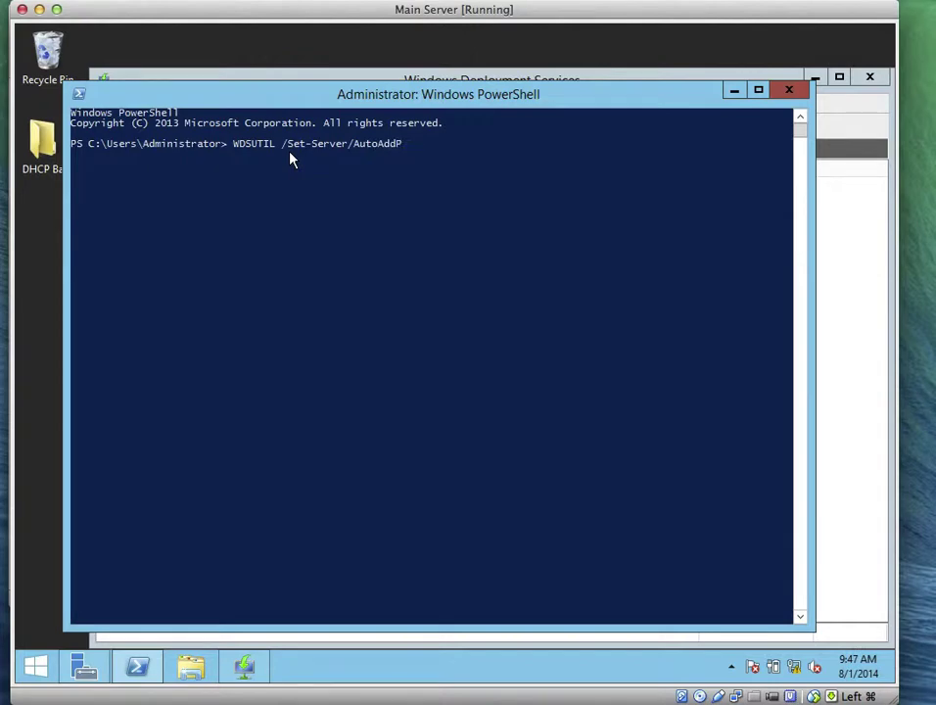
text(olicy/Message:")
text(The PCE)
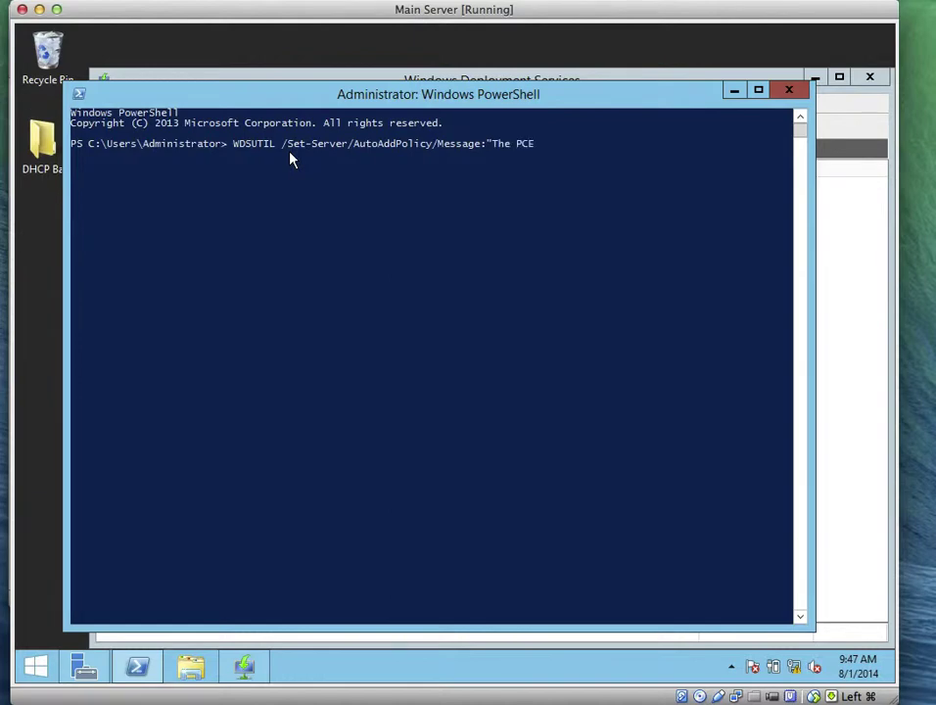
text( Administrator is auth)
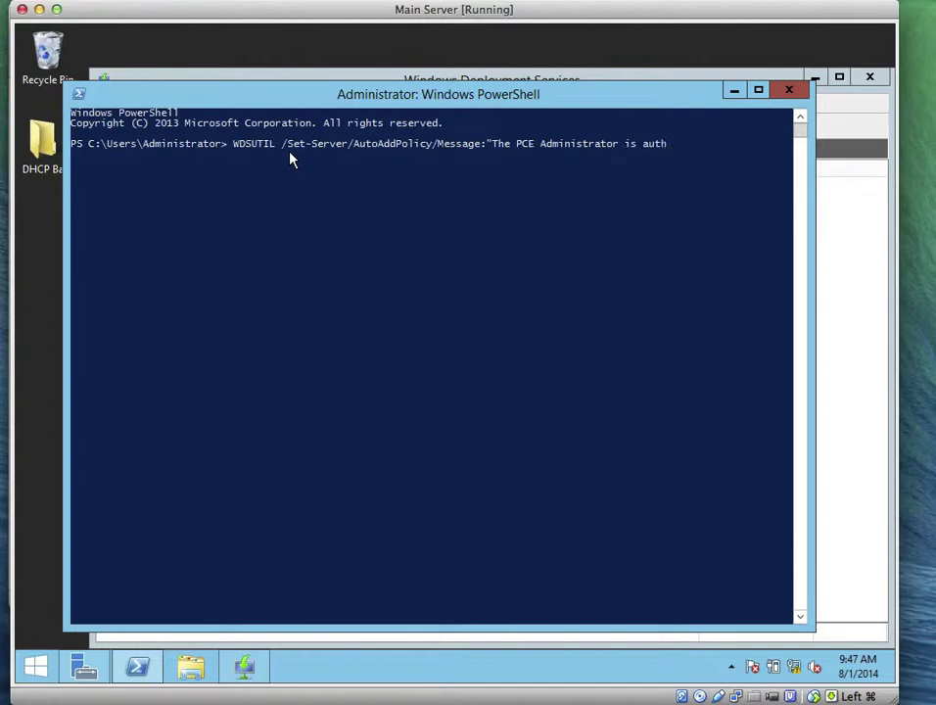
text(orizing this request. Please)
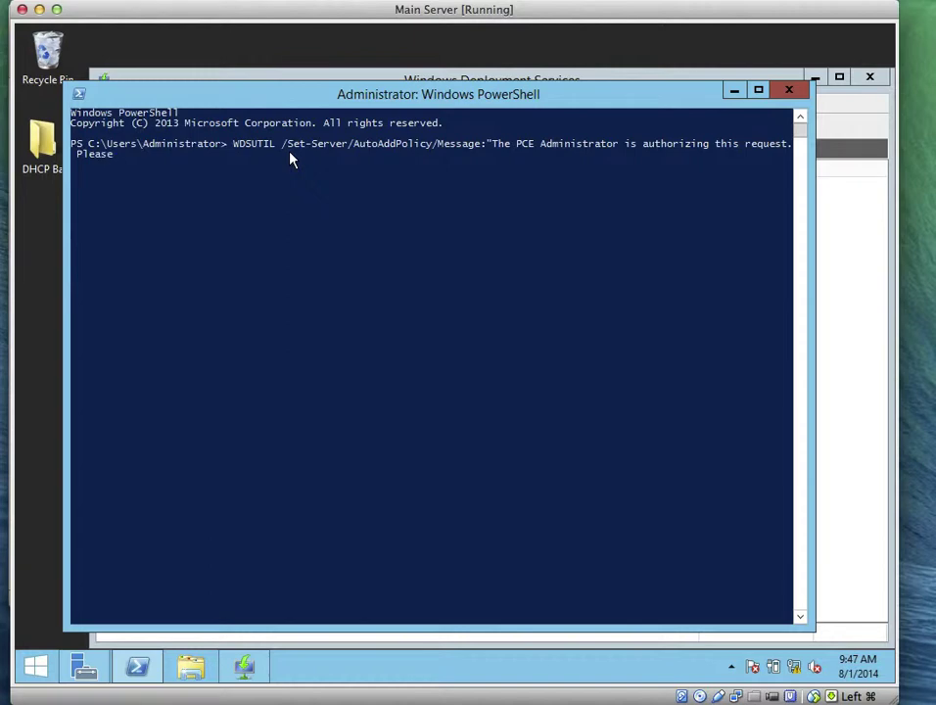
text( wait")
key(Return)
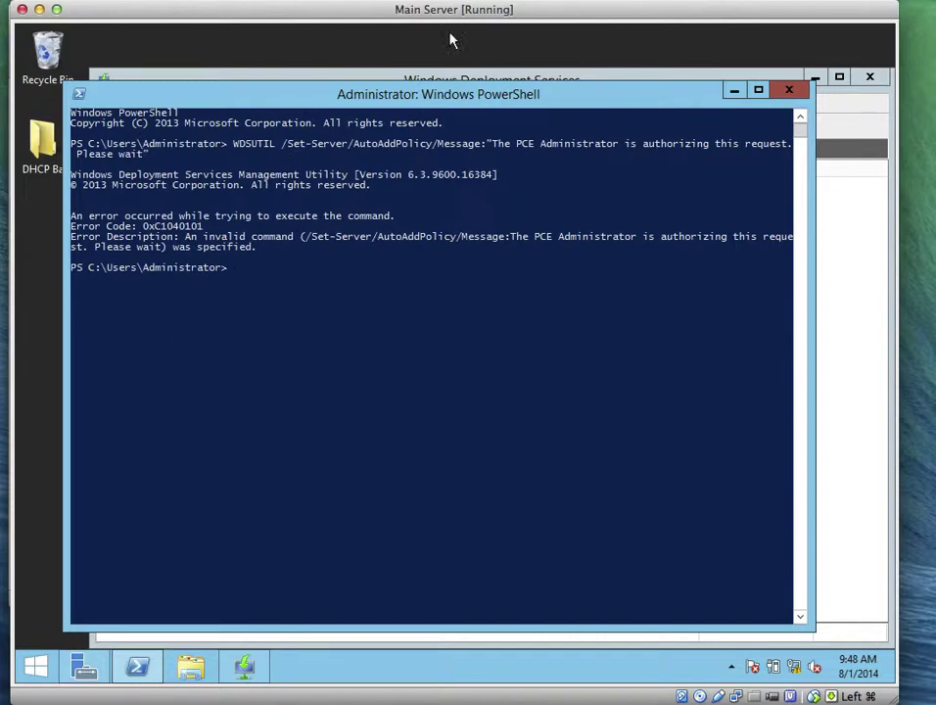
click(882, 2)
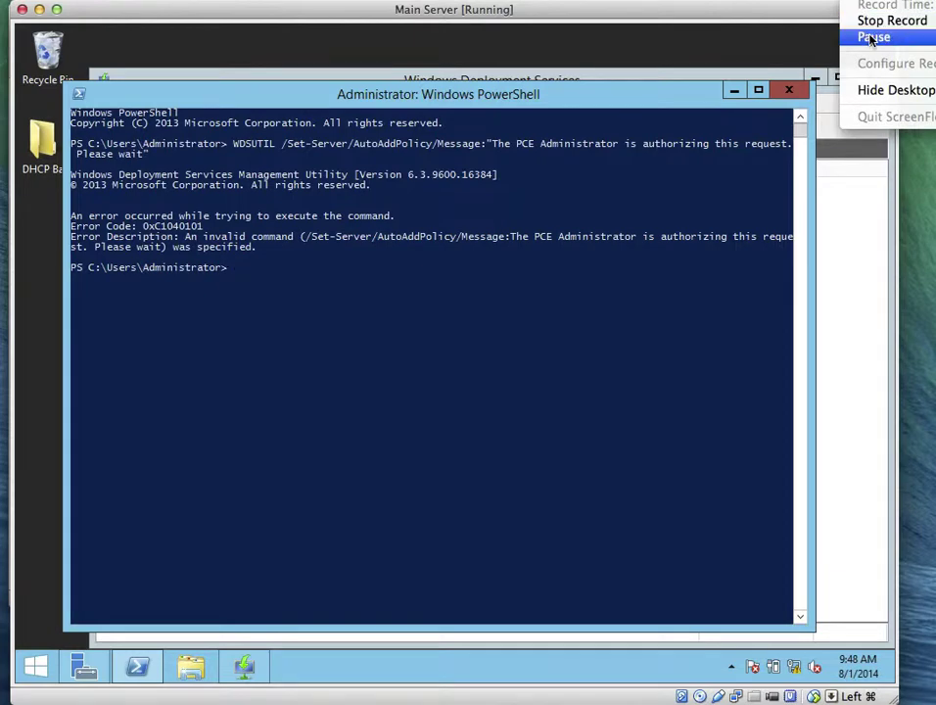
click(874, 36)
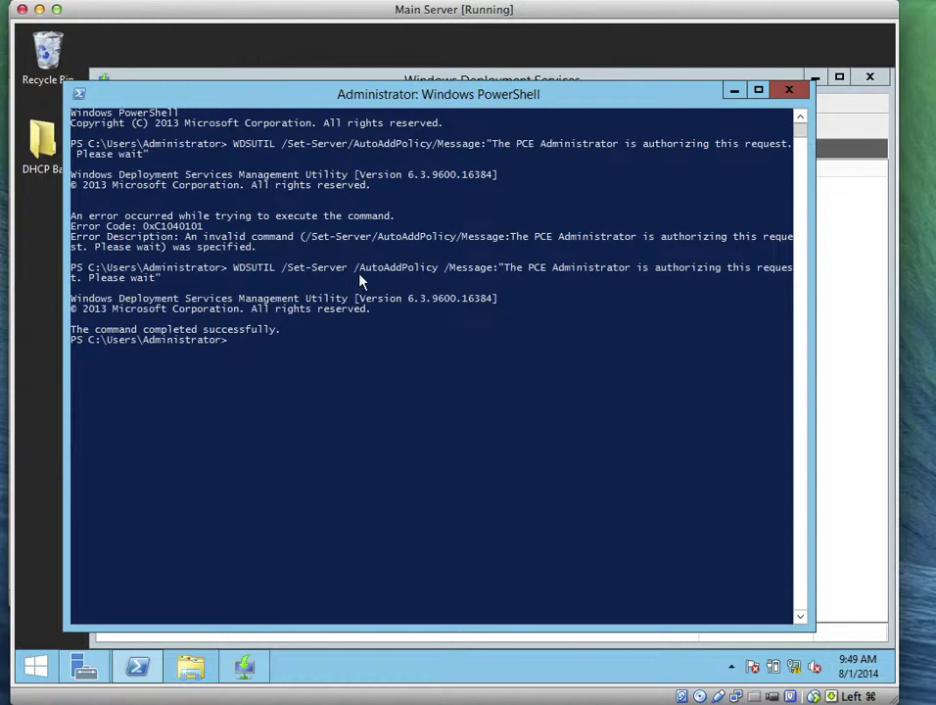
- Recall the last WDSUTIL command at the PowerShell prompt and examine the spacing before /AutoAddPolicy and /Message
key(Up)
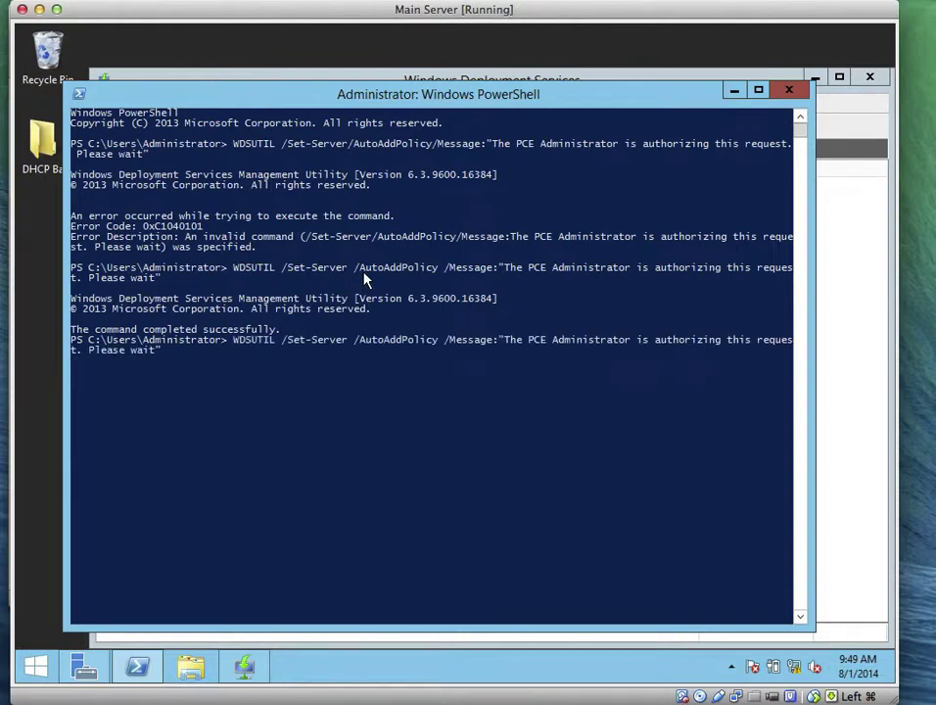
key(Left)
key(Left)
key(Left)
key(Left)
key(Left)
key(Left)
key(Left)
key(Left)
key(Left)
key(Left)
key(Left)
key(Left)
key(Left)
key(Left)
key(Left)
key(Left)
key(Left)
key(Left)
key(Left)
key(Left)
key(Left)
key(Left)
key(Left)
key(Left)
key(Left)
key(Left)
key(Left)
key(Left)
key(Left)
key(Left)
key(Left)
key(Left)
key(Left)
key(Left)
key(Left)
key(Left)
key(Left)
key(Left)
key(Left)
key(Left)
key(Left)
key(Left)
key(Left)
key(Left)
key(Left)
key(Left)
key(Left)
key(Right)
key(Right)
key(Right)
key(Right)
key(Right)
key(Right)
key(Right)
key(Right)
key(Right)
key(Right)
key(Right)
key(Right)
key(Right)
key(Right)
click(887, 10)
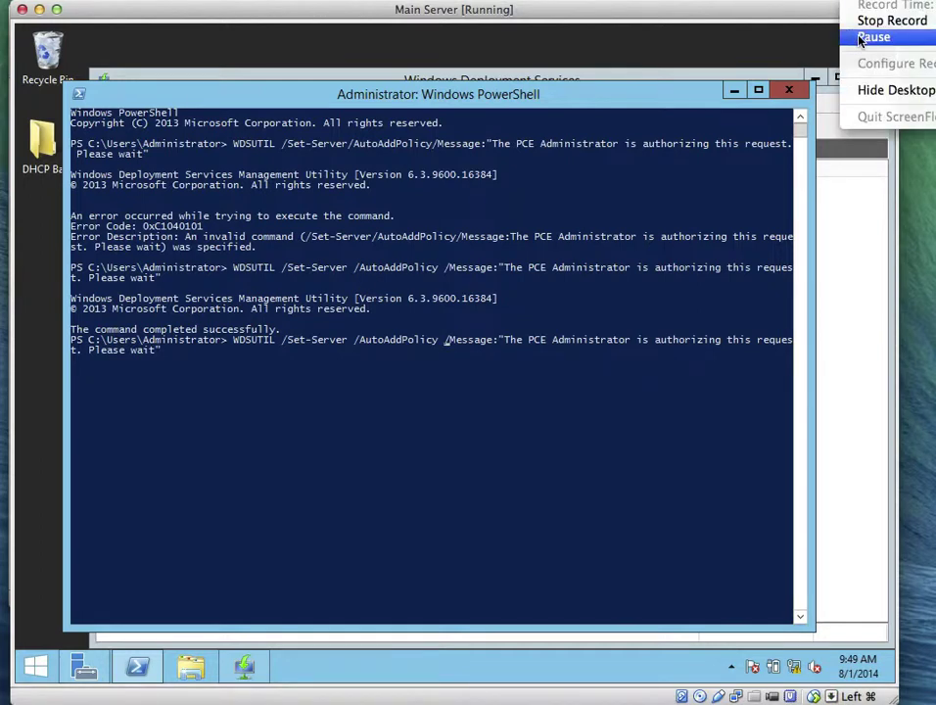
click(872, 33)
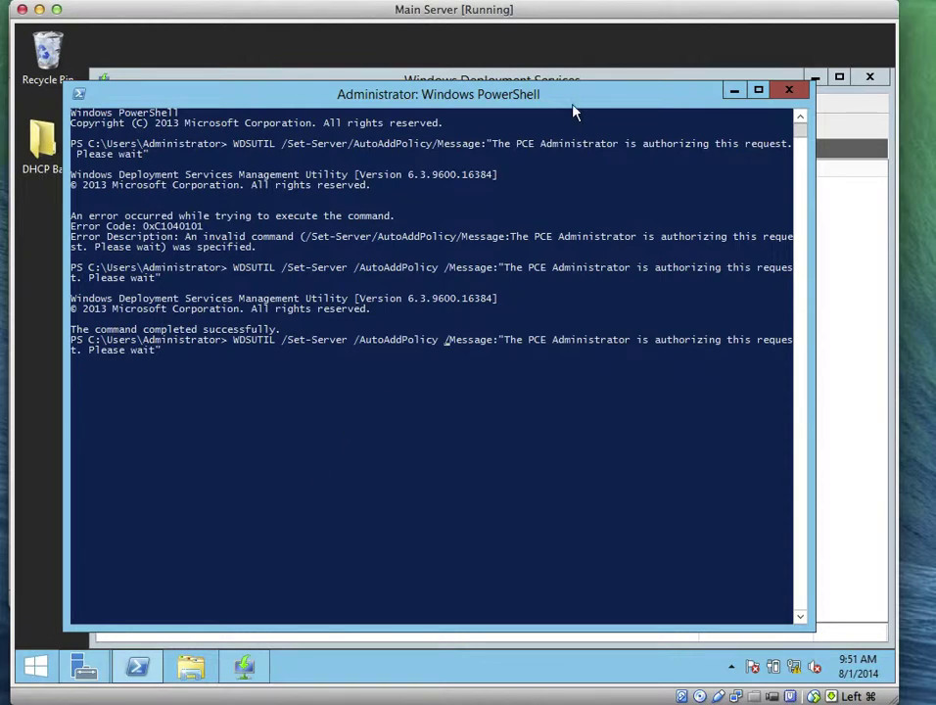
- Close PowerShell and set the SVR1 PXE boot policy for unknown clients to always continue the PXE boot
drag(573, 101, 573, 175)
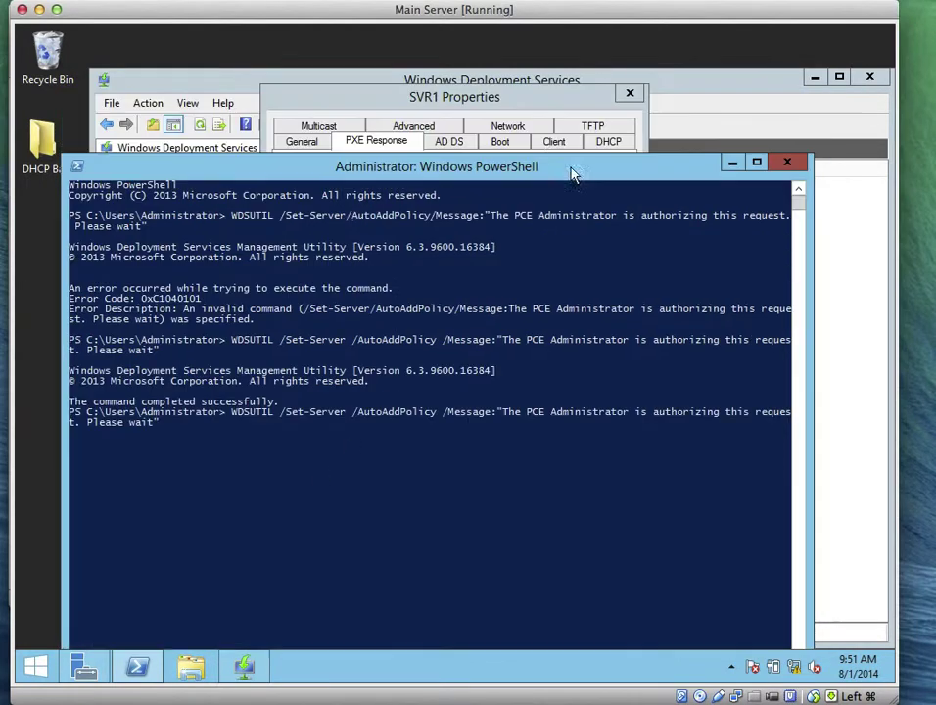
click(794, 164)
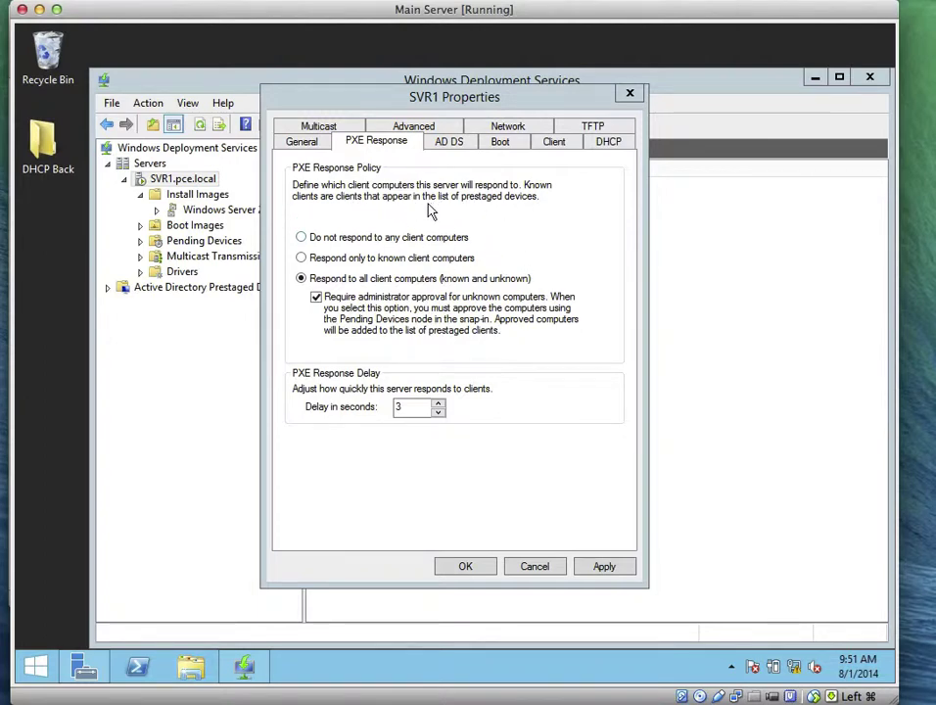
click(500, 142)
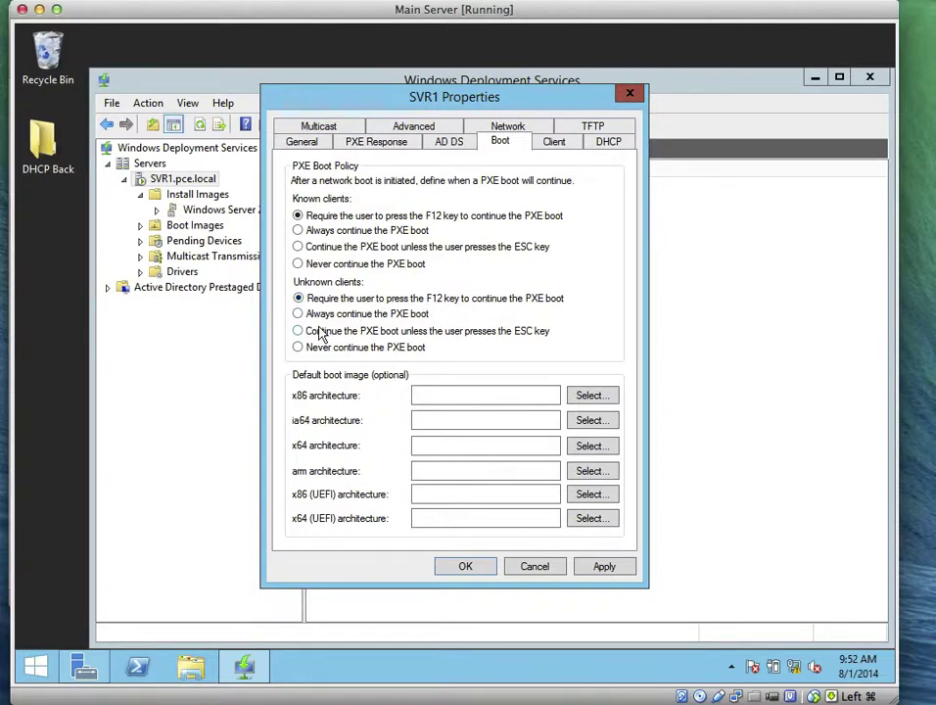
click(299, 315)
click(351, 301)
click(353, 315)
- Examine the advanced, network and client settings in the SVR1 properties
click(409, 127)
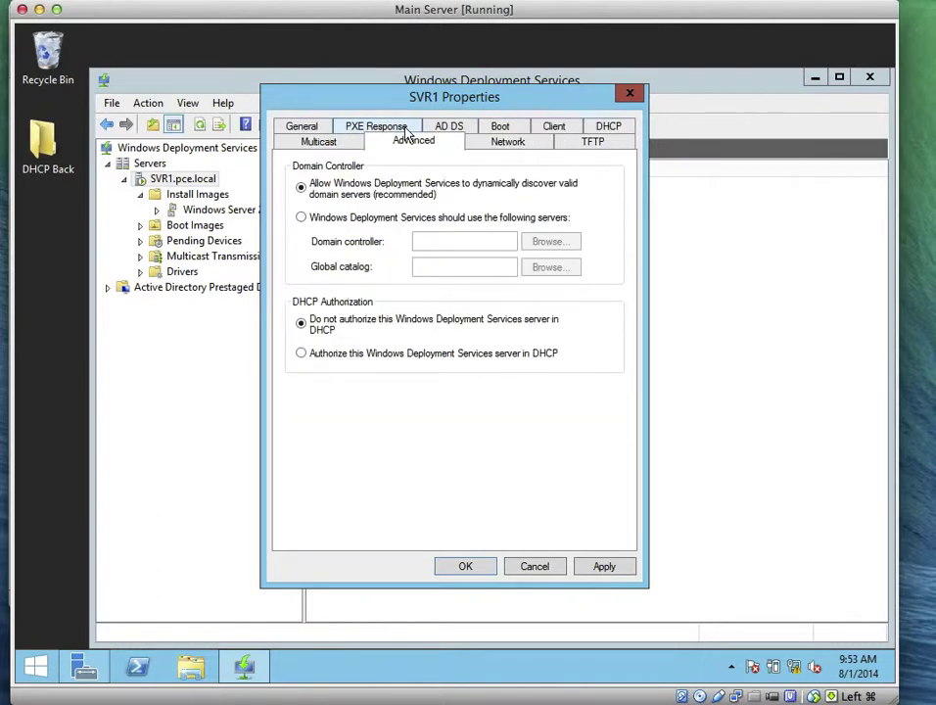
click(505, 143)
click(549, 129)
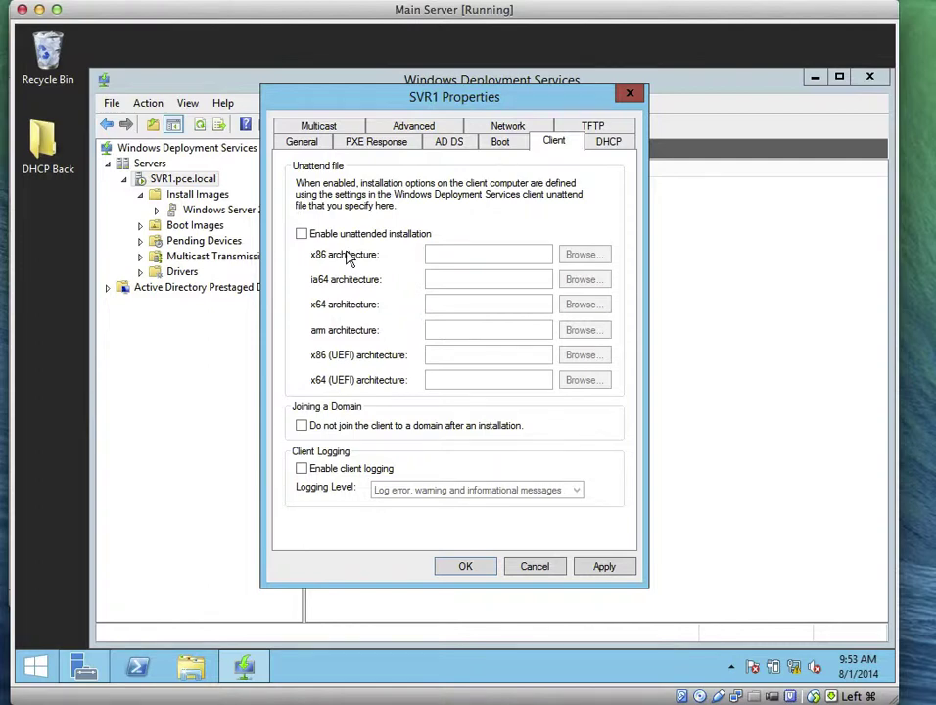
- Enable unattended installation for clients and check the WdsClientUnattend folder for an x64 unattend file without choosing one
click(329, 236)
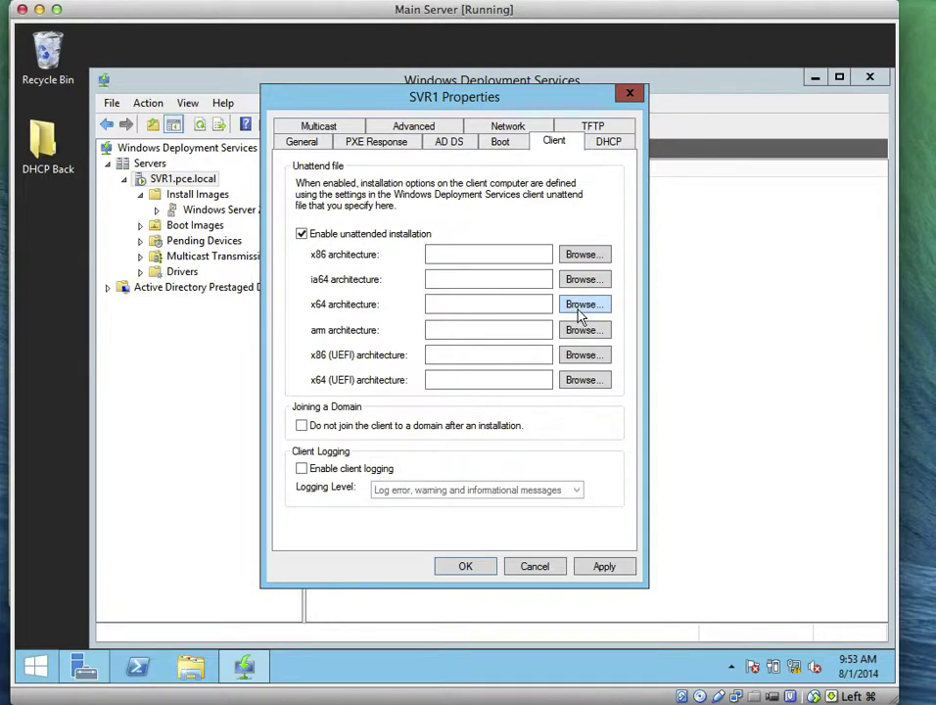
click(584, 305)
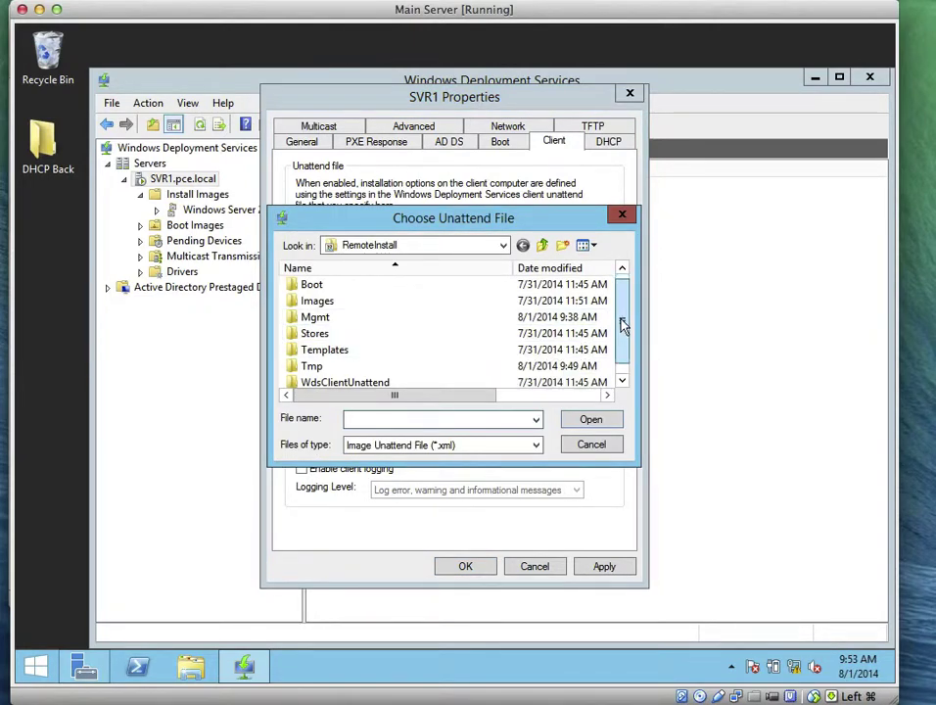
drag(621, 334, 621, 349)
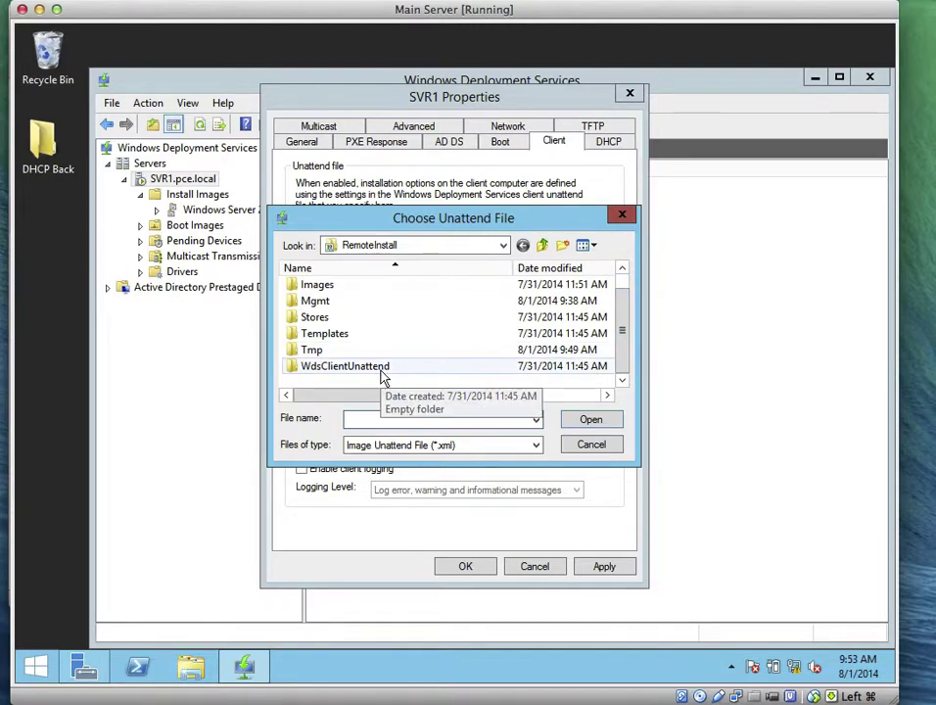
double_click(382, 371)
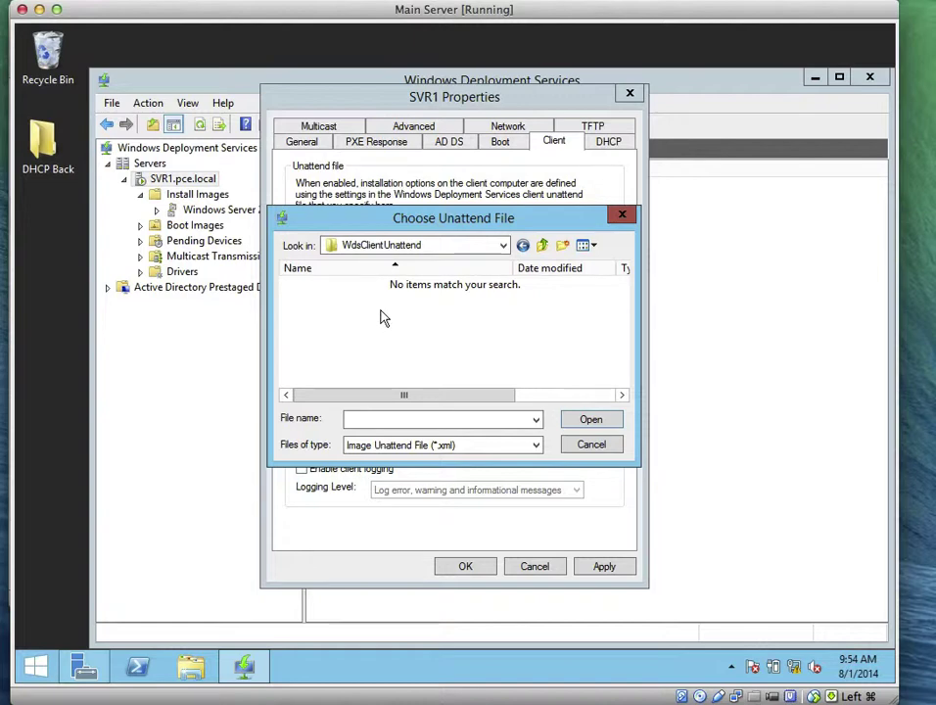
click(599, 443)
- Recheck the boot and AD DS settings of SVR1 and apply the property changes
click(500, 141)
click(450, 141)
click(599, 565)
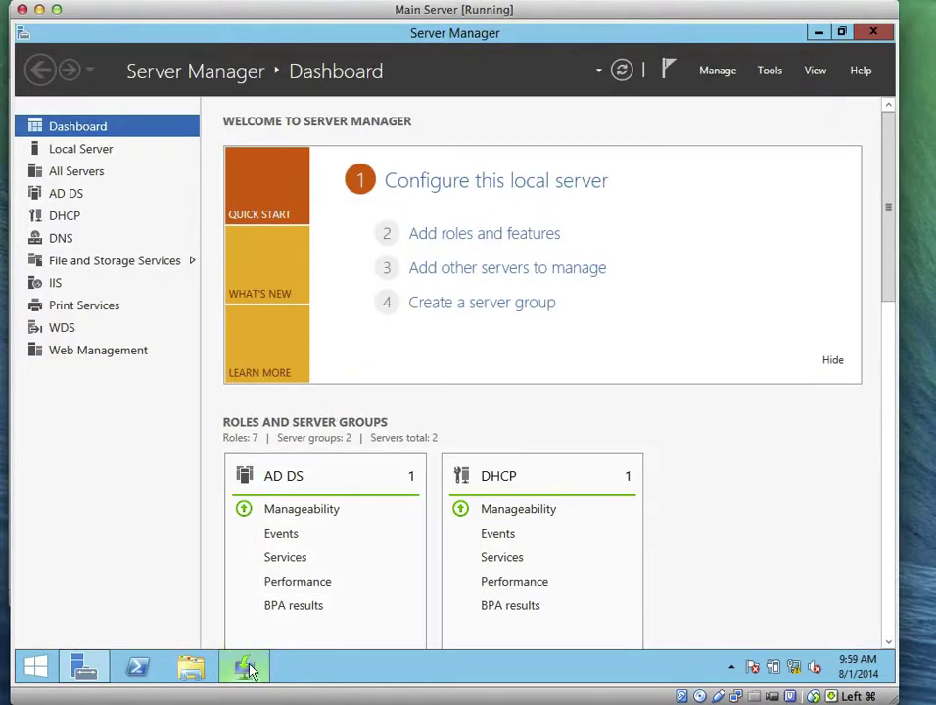
click(247, 668)
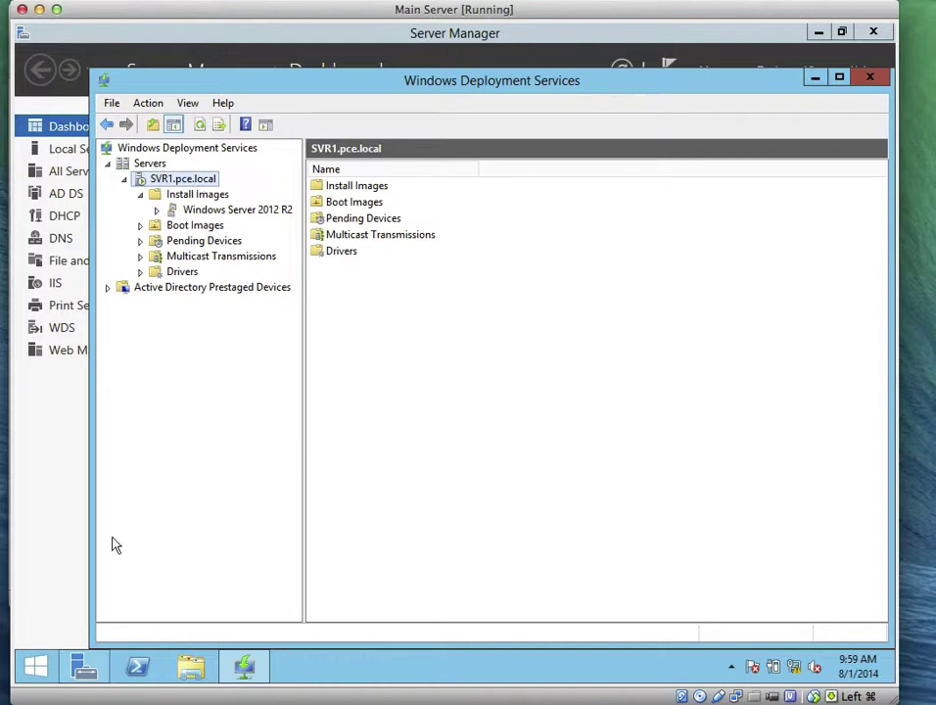
click(36, 667)
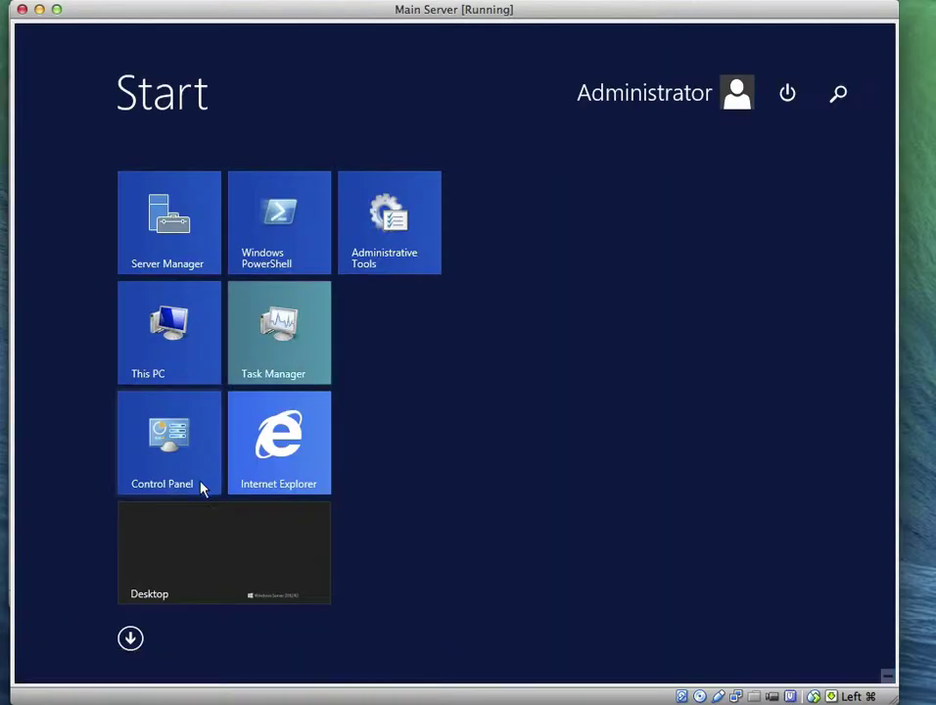
click(166, 565)
click(88, 670)
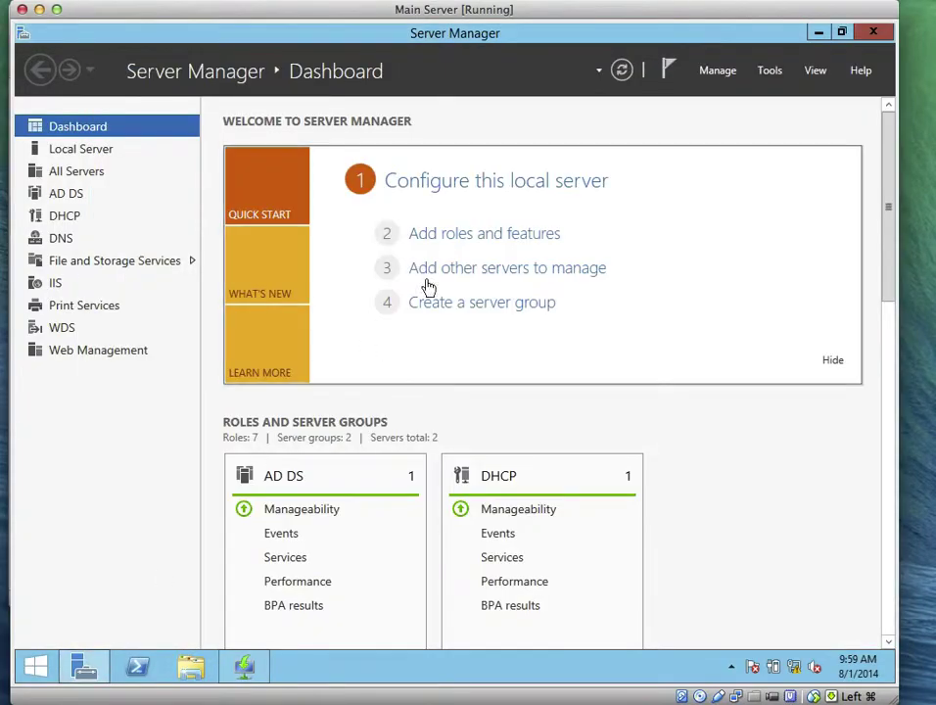
- Open Active Directory Users and Computers from Server Manager and select the Research organizational unit under pce.local
click(773, 73)
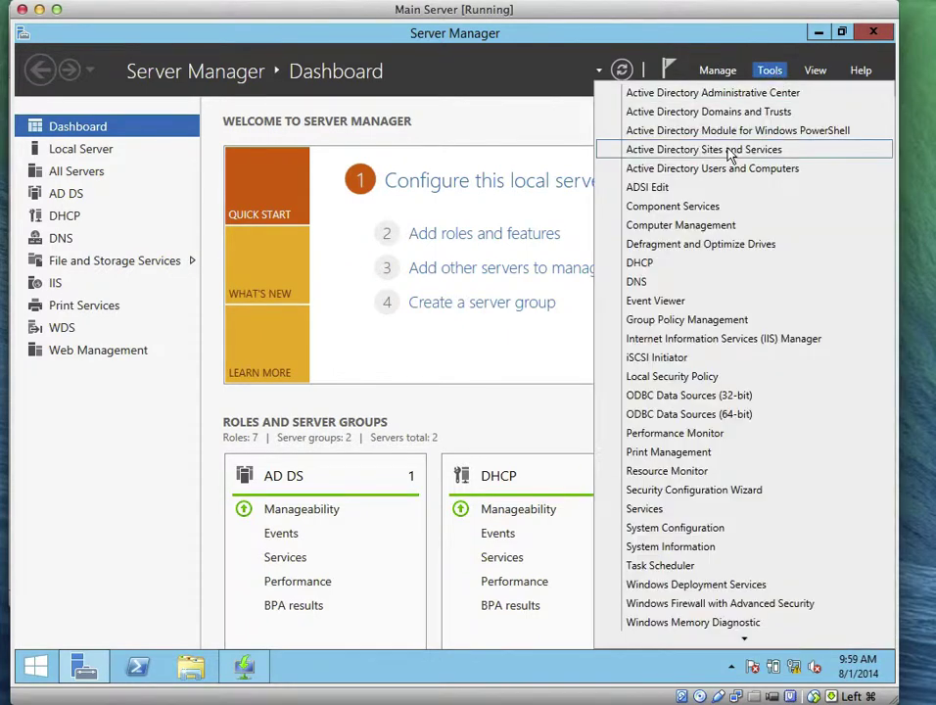
click(730, 174)
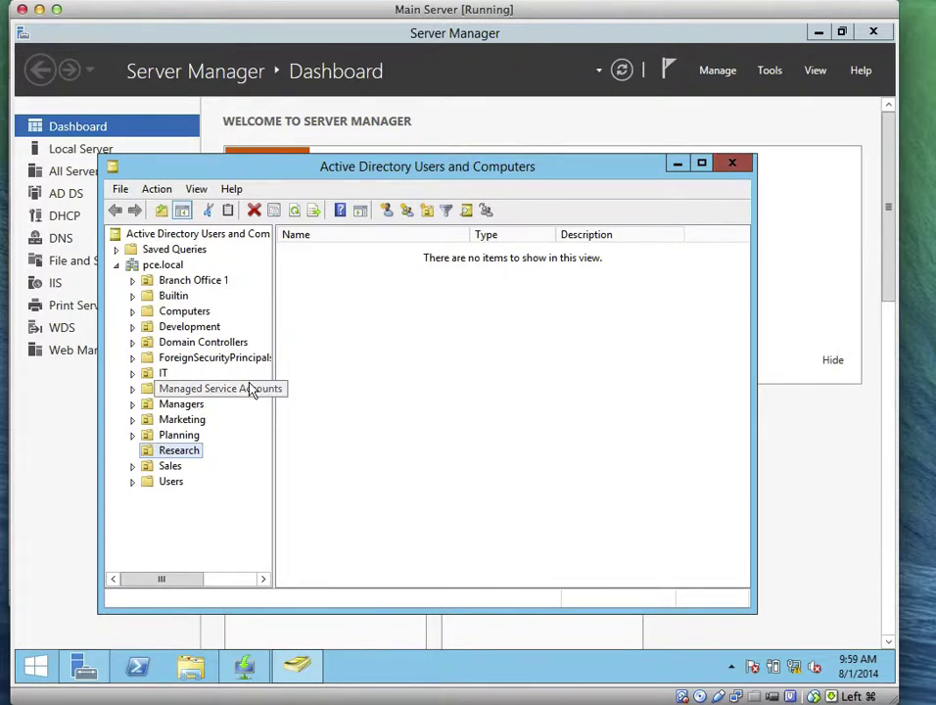
click(173, 438)
click(166, 453)
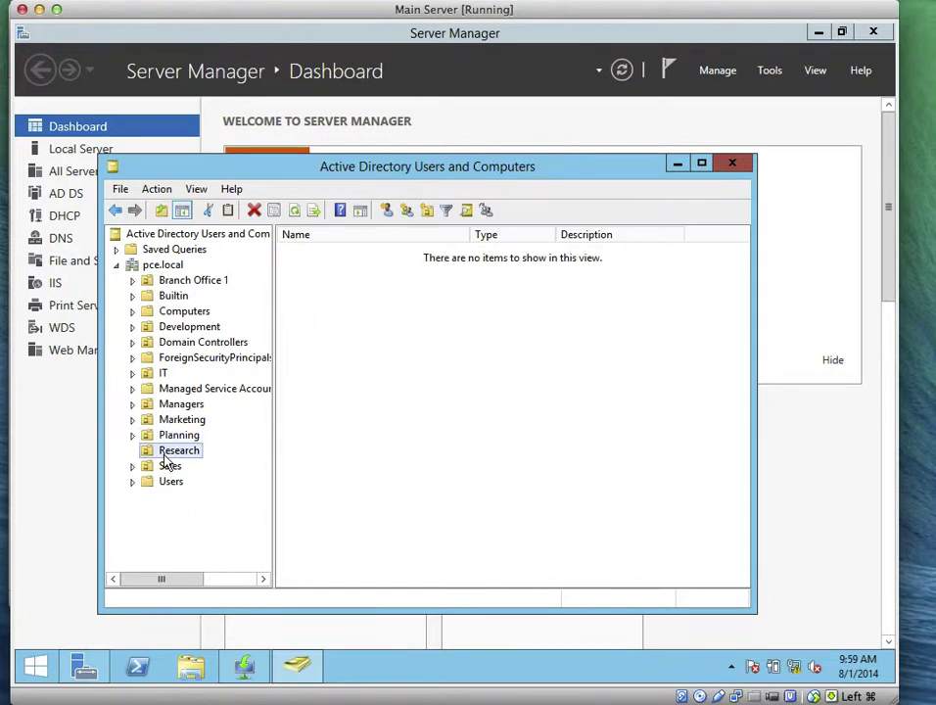
right_click(165, 455)
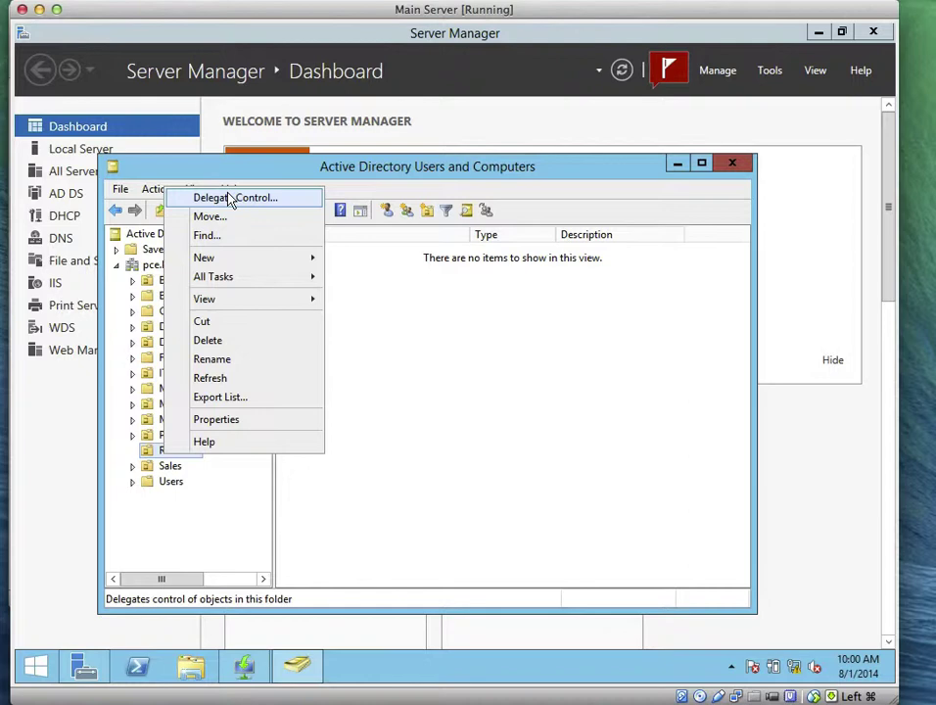
click(230, 199)
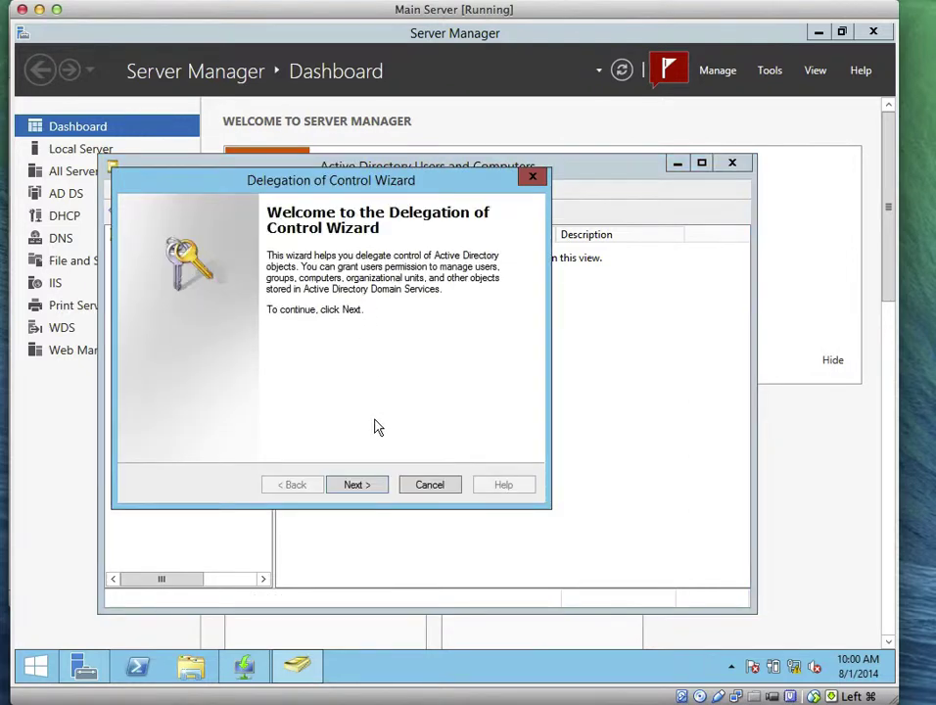
click(378, 486)
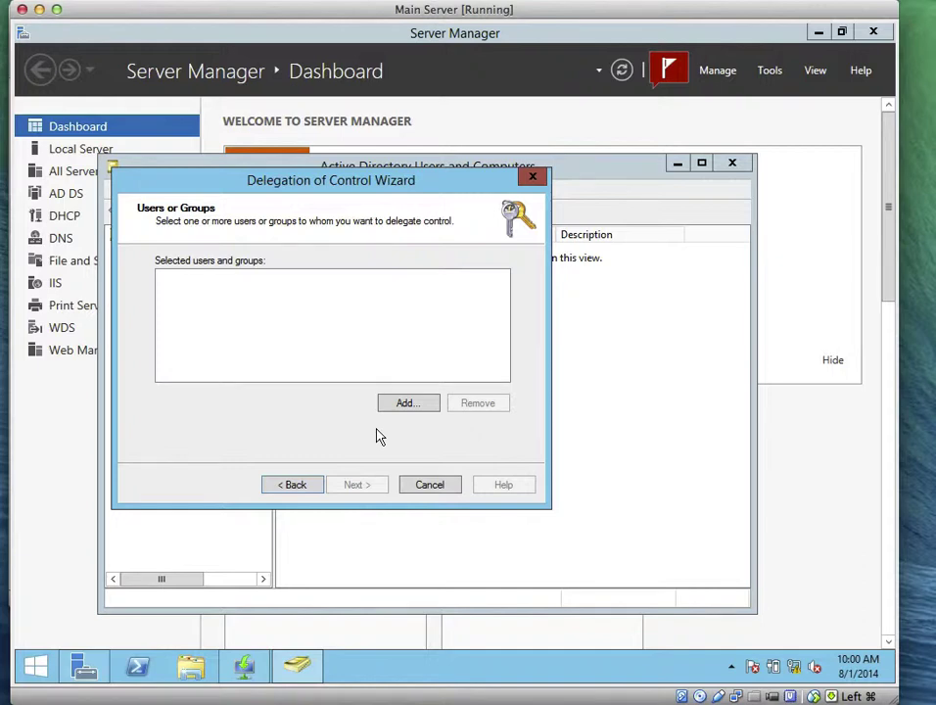
click(393, 405)
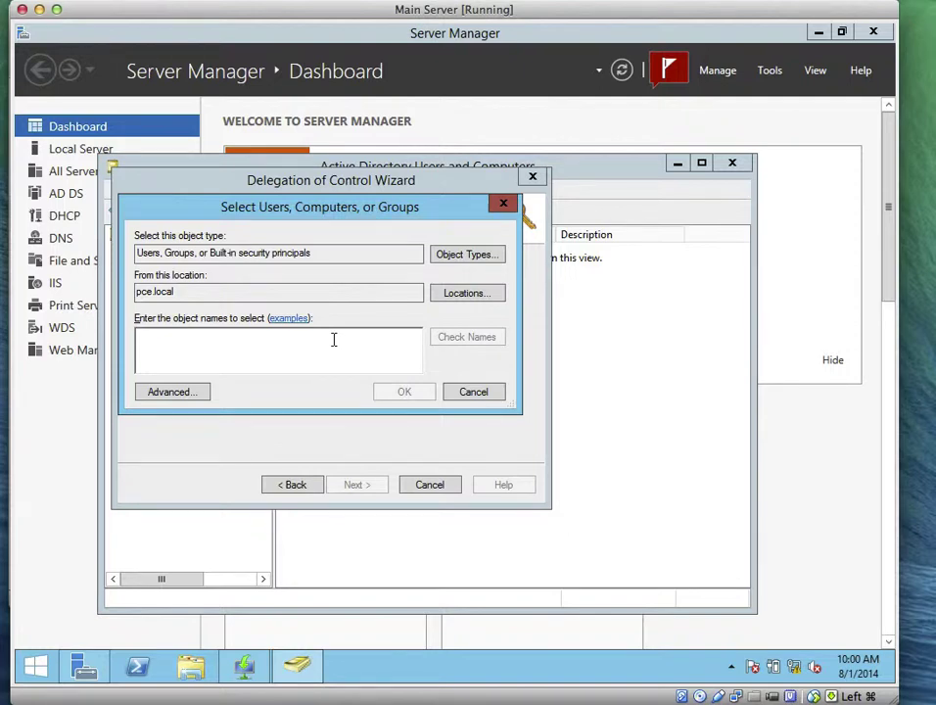
click(443, 254)
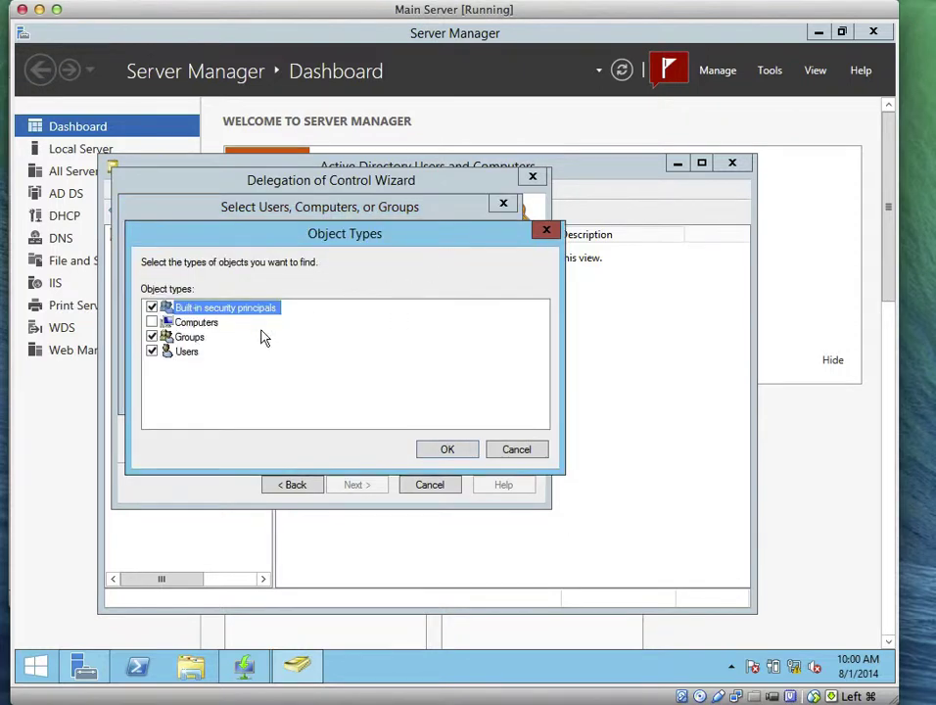
click(509, 448)
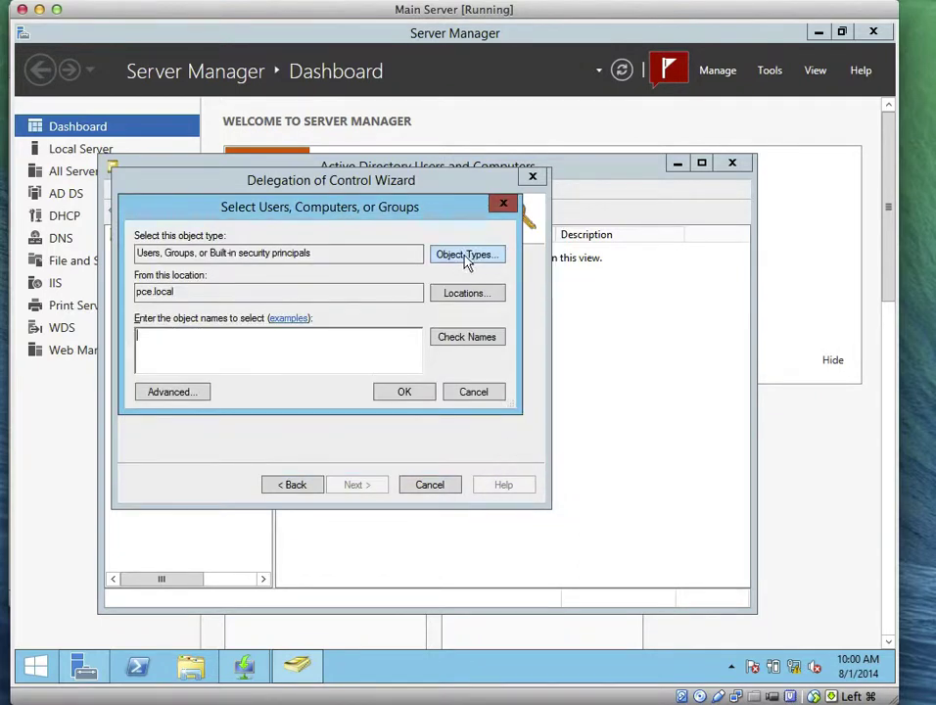
click(468, 257)
click(152, 323)
click(152, 322)
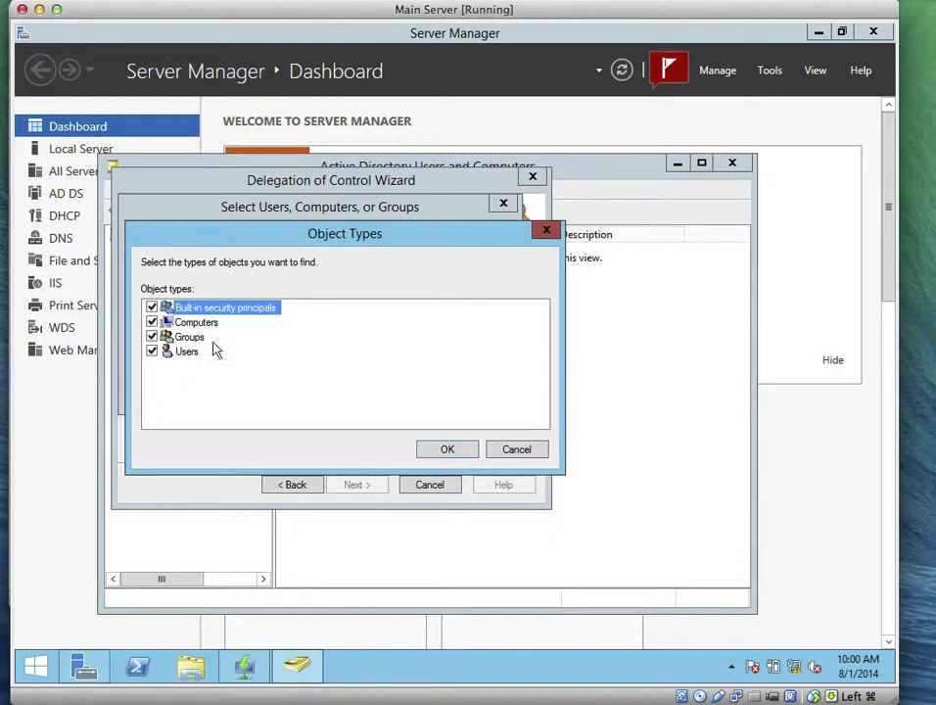
click(449, 449)
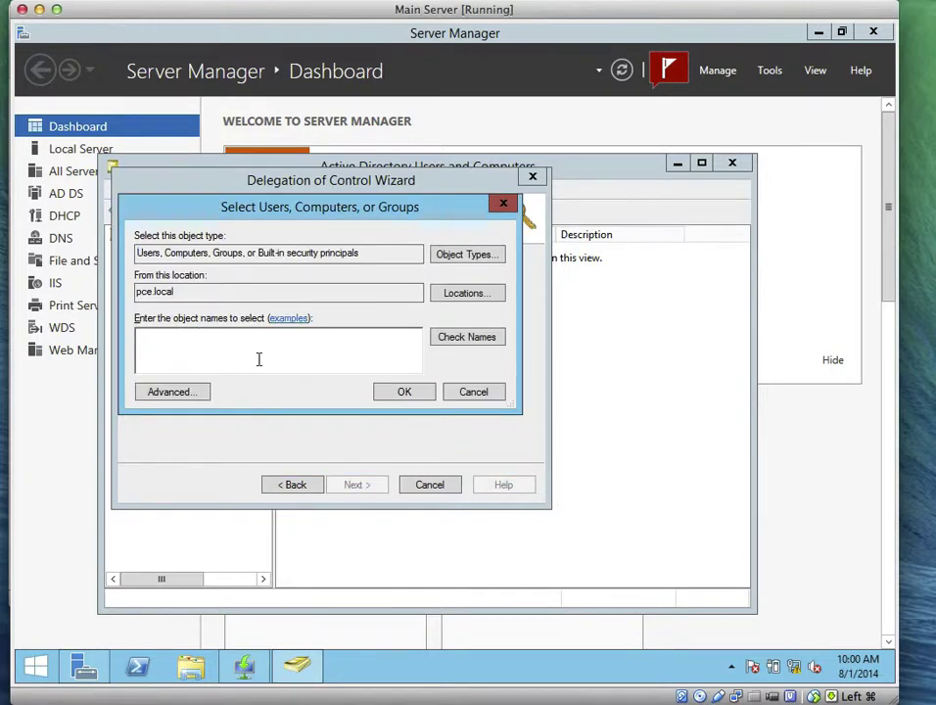
text(SVR1)
click(448, 339)
click(456, 392)
click(428, 486)
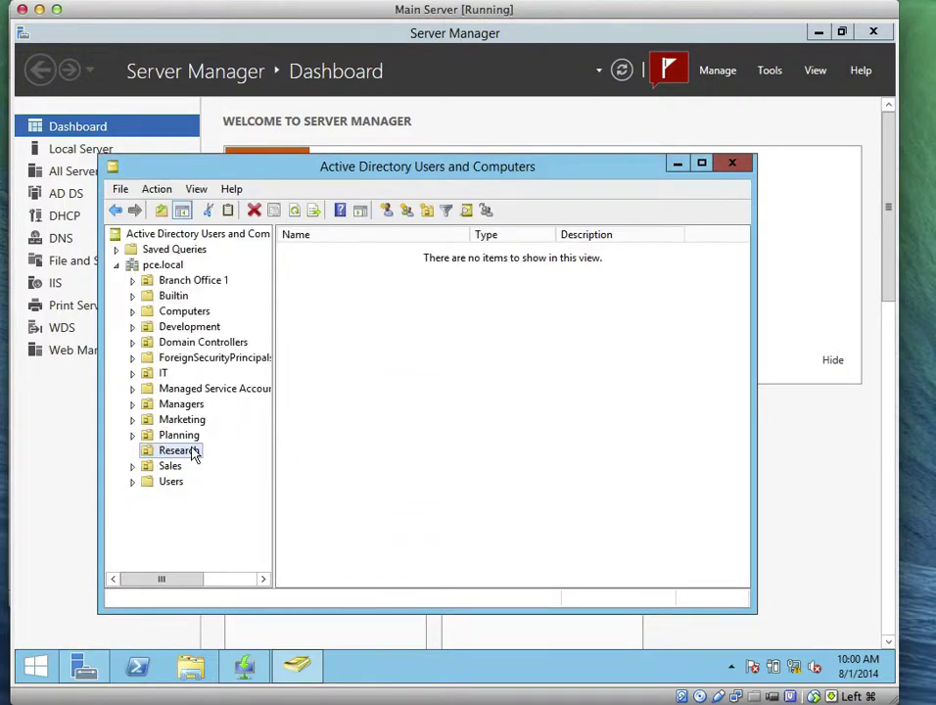
- Start delegating control of the Research organizational unit, include computers in the object types, and add SVR1 as the delegate
right_click(194, 454)
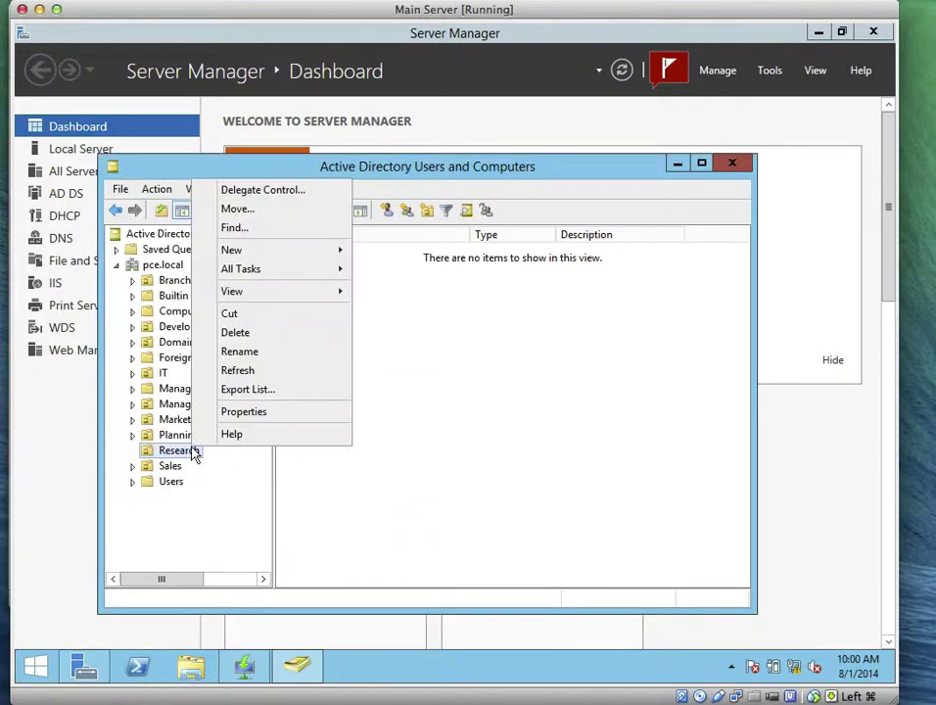
click(281, 198)
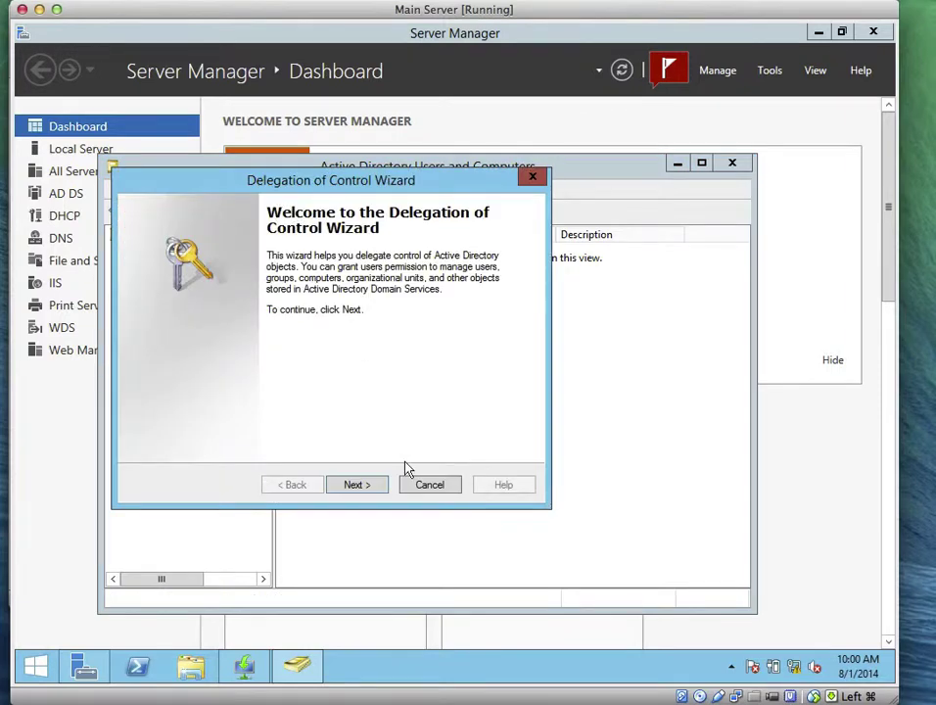
click(368, 486)
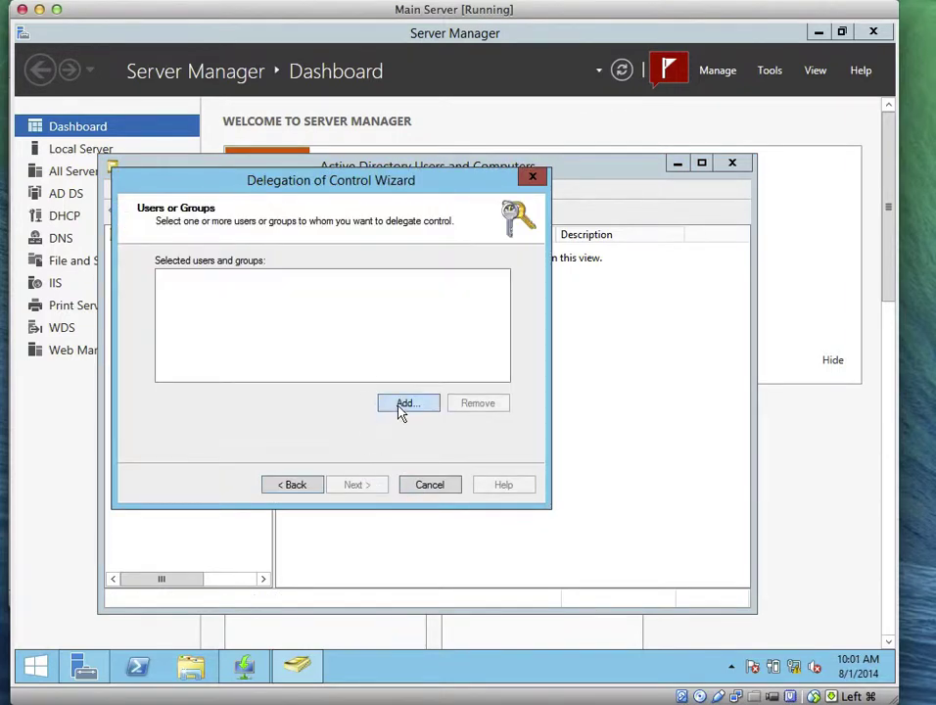
click(400, 409)
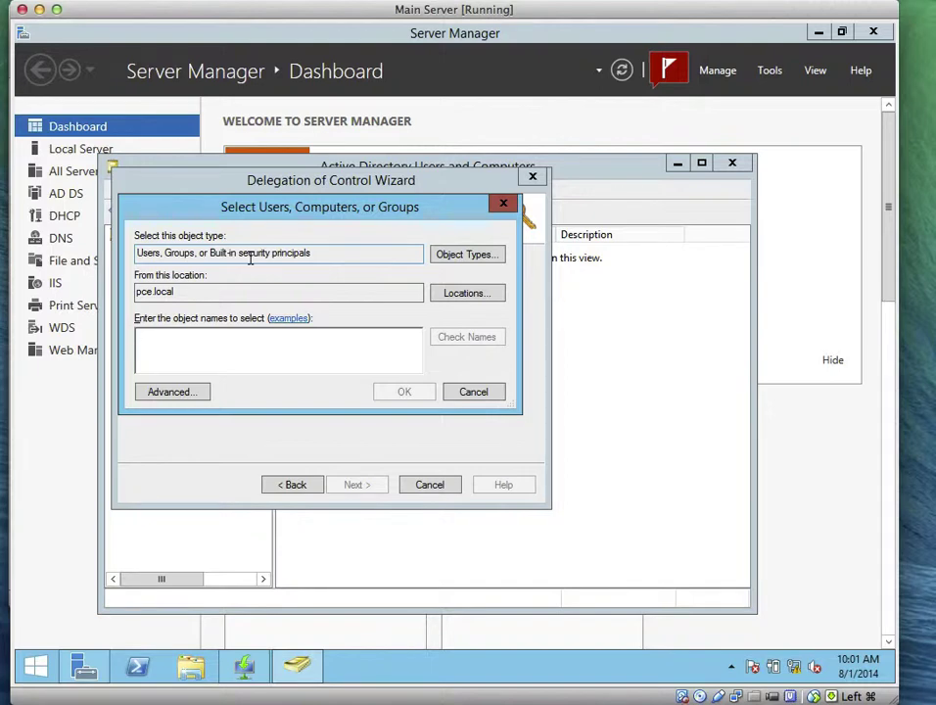
click(465, 257)
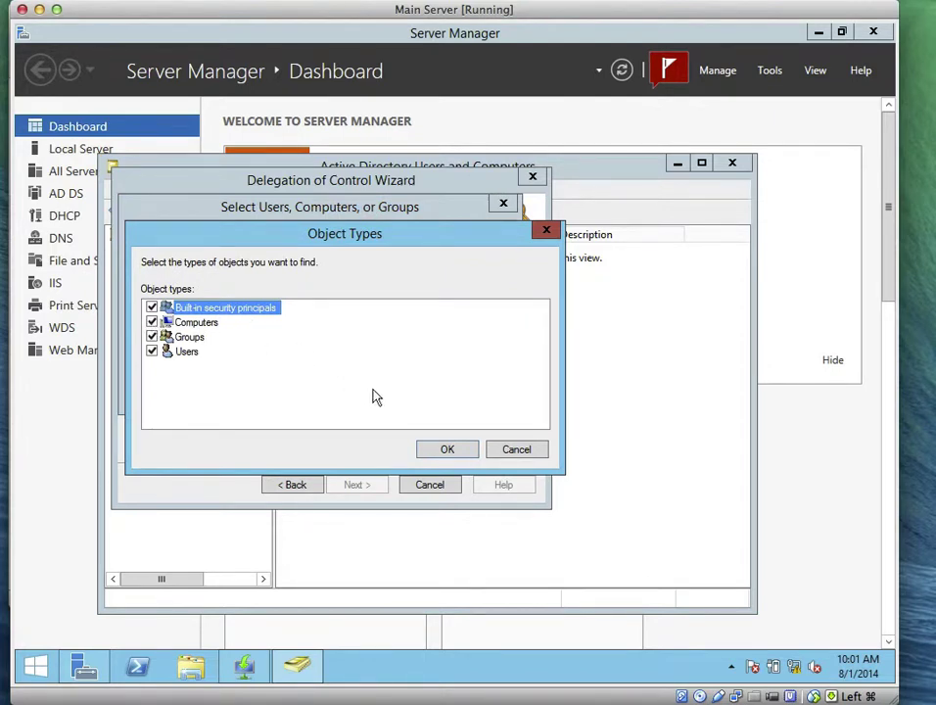
click(451, 450)
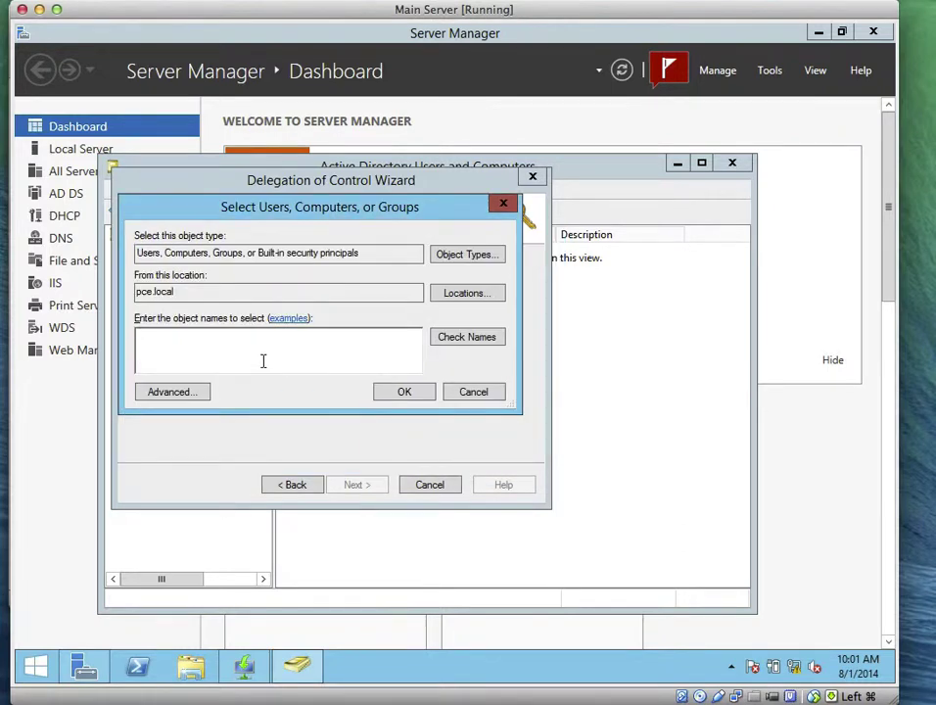
text(SVR1)
click(467, 341)
click(400, 393)
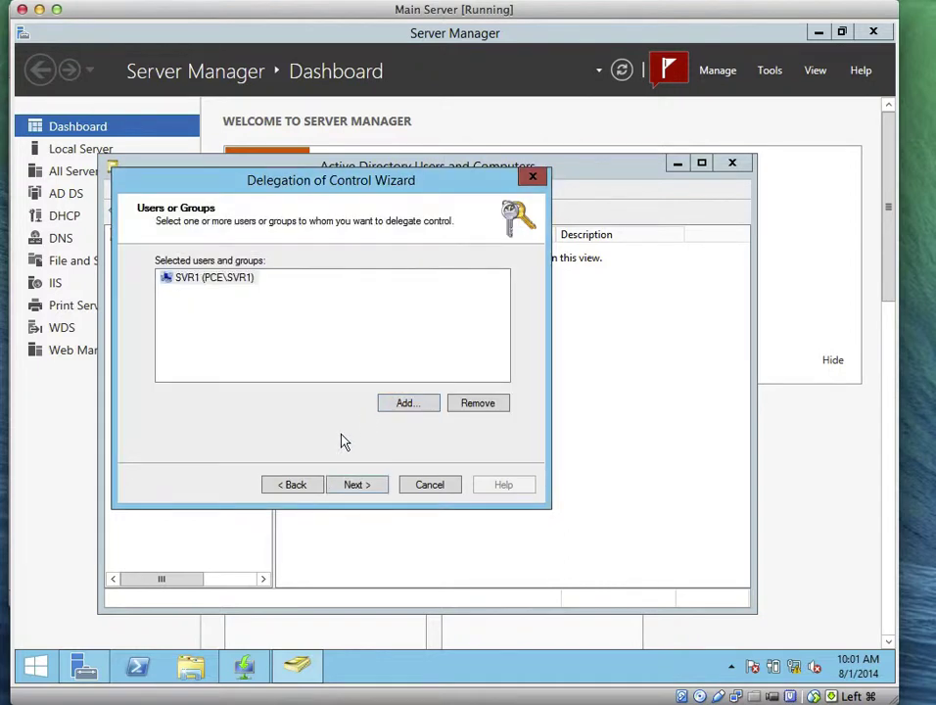
- Define a custom delegation task limited to Computer objects in the folder, allowing creation of the selected objects
click(354, 486)
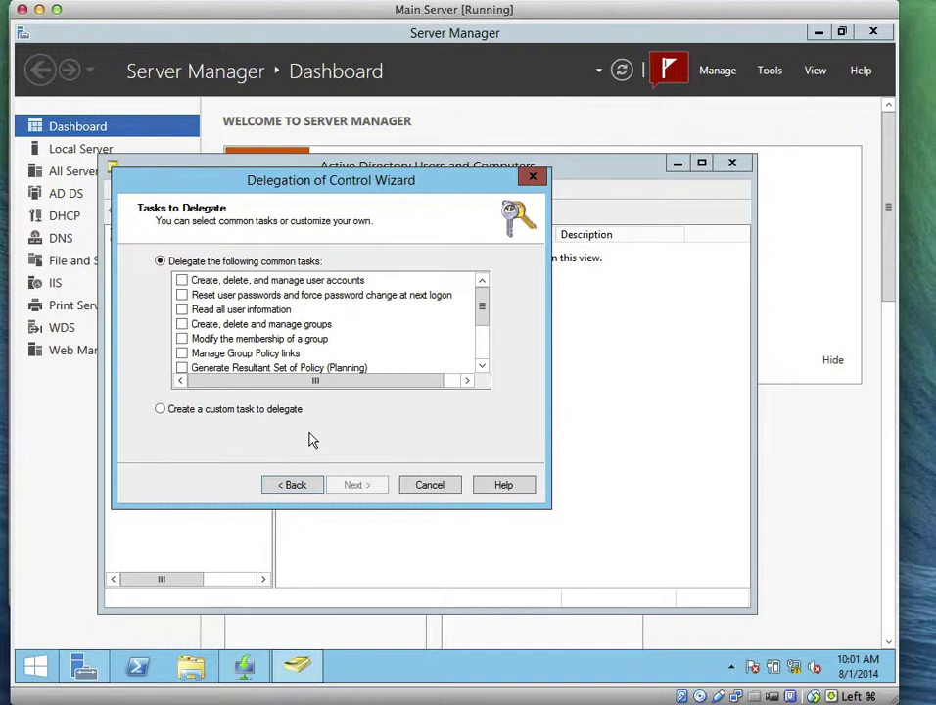
click(161, 409)
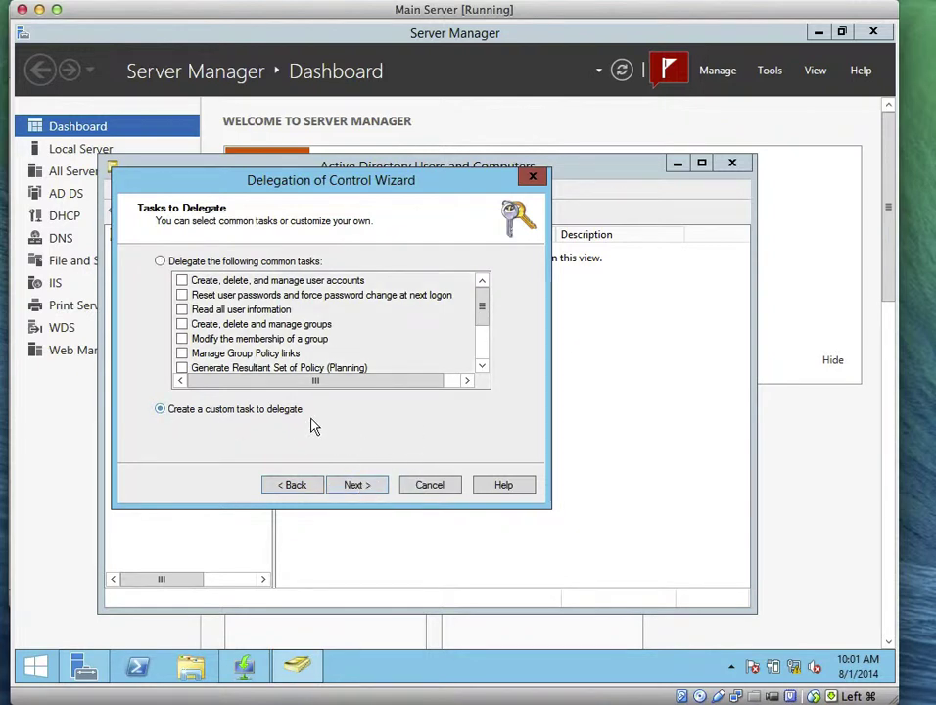
click(357, 485)
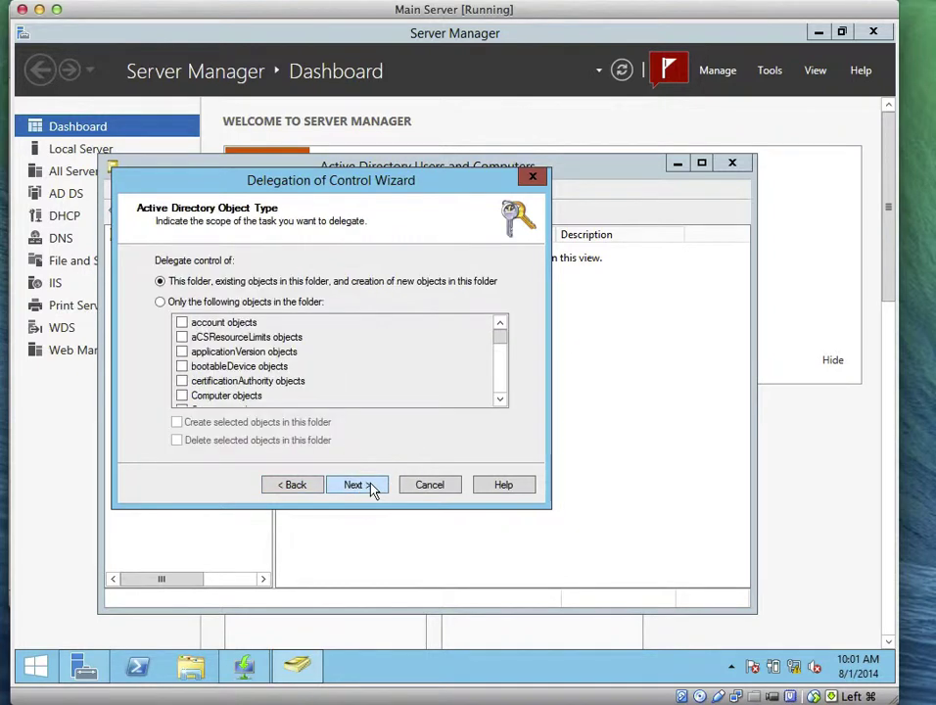
click(161, 303)
click(183, 397)
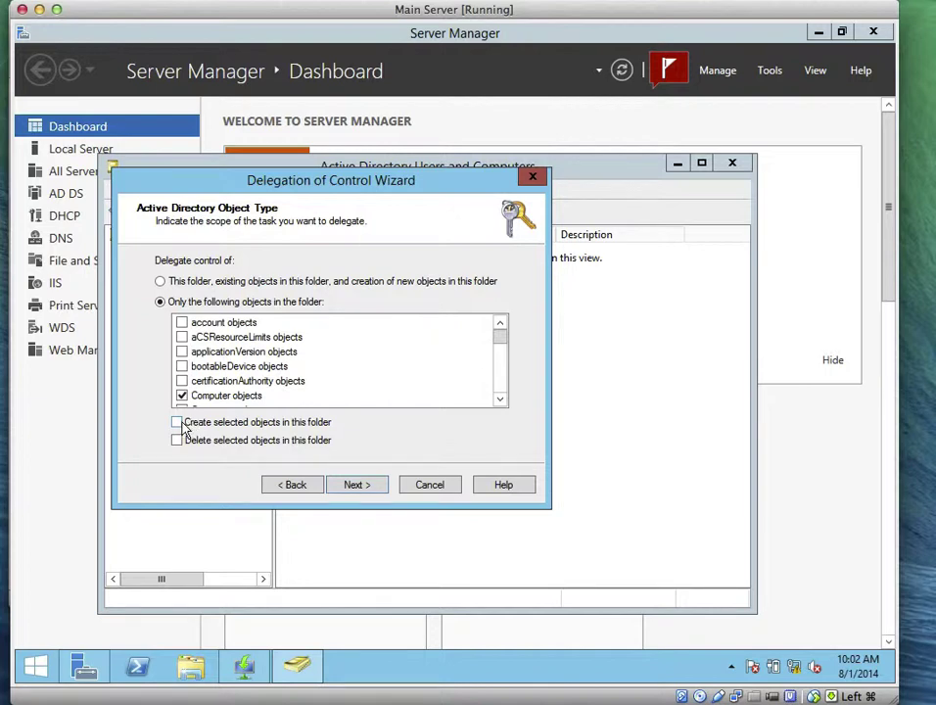
click(180, 427)
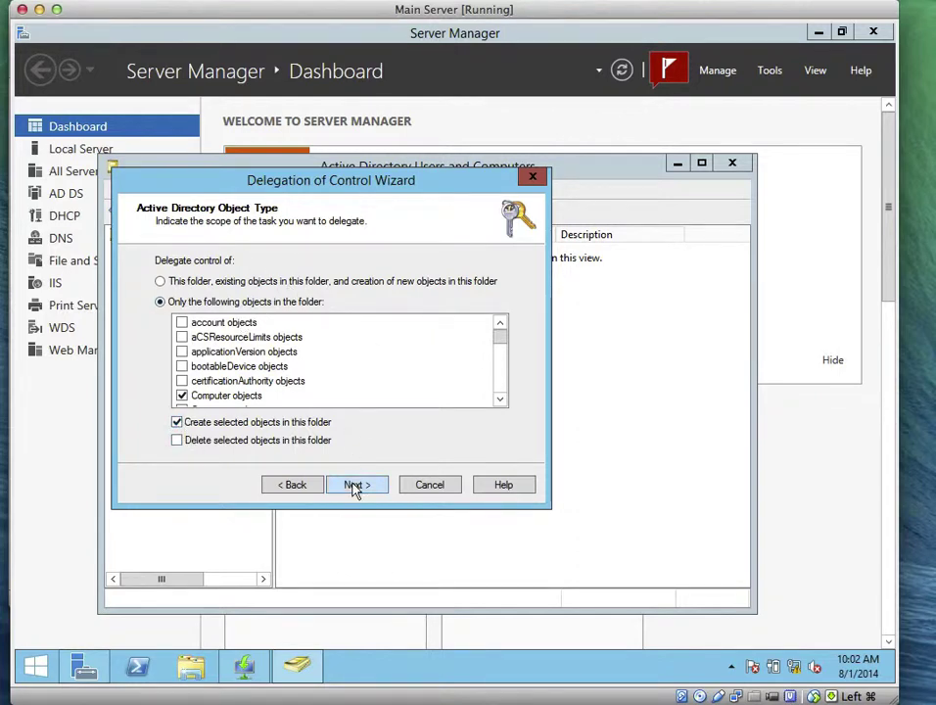
click(354, 486)
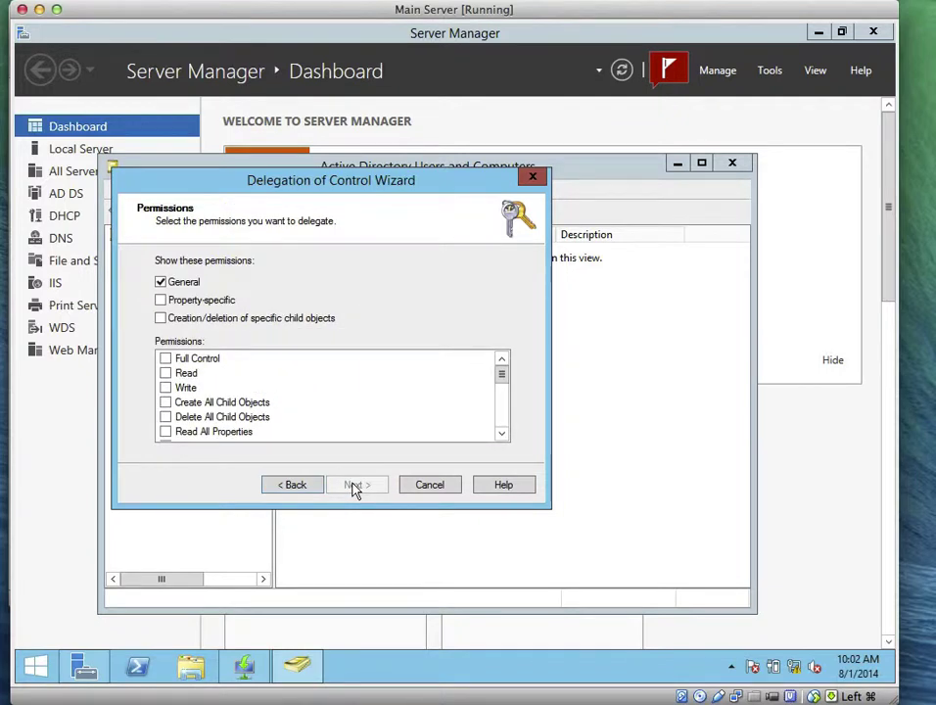
- Grant the Full Control permission to the delegate and complete the Delegation of Control Wizard
click(166, 359)
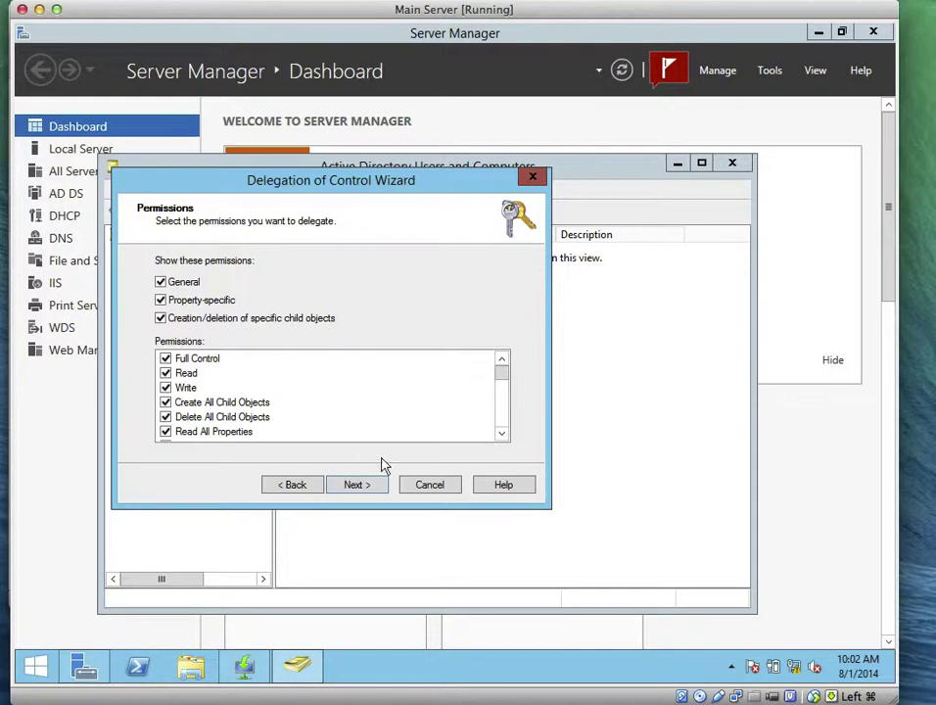
click(375, 488)
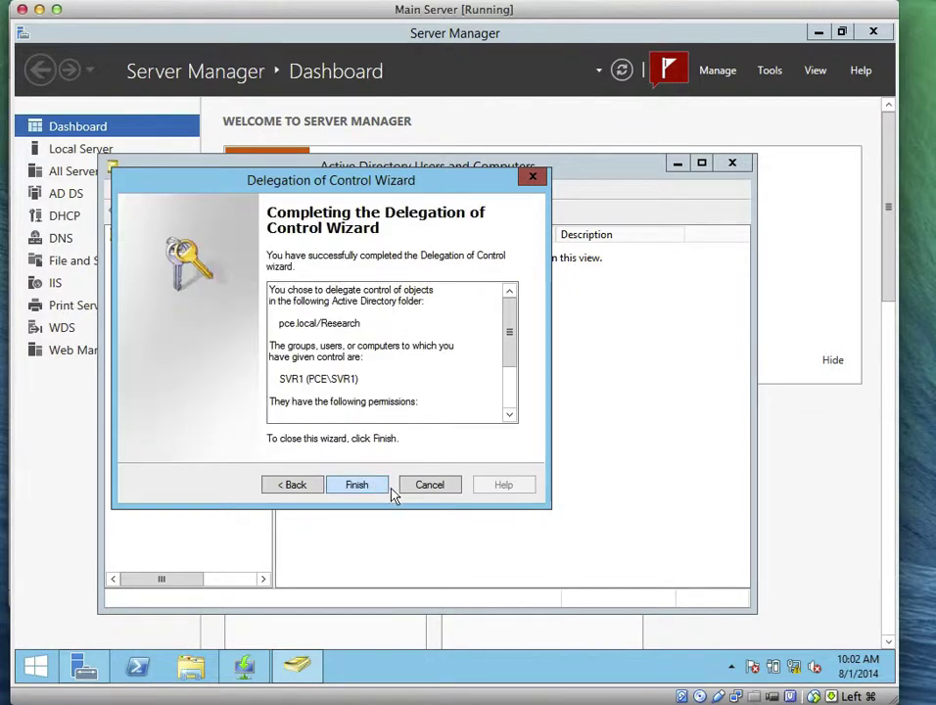
click(369, 487)
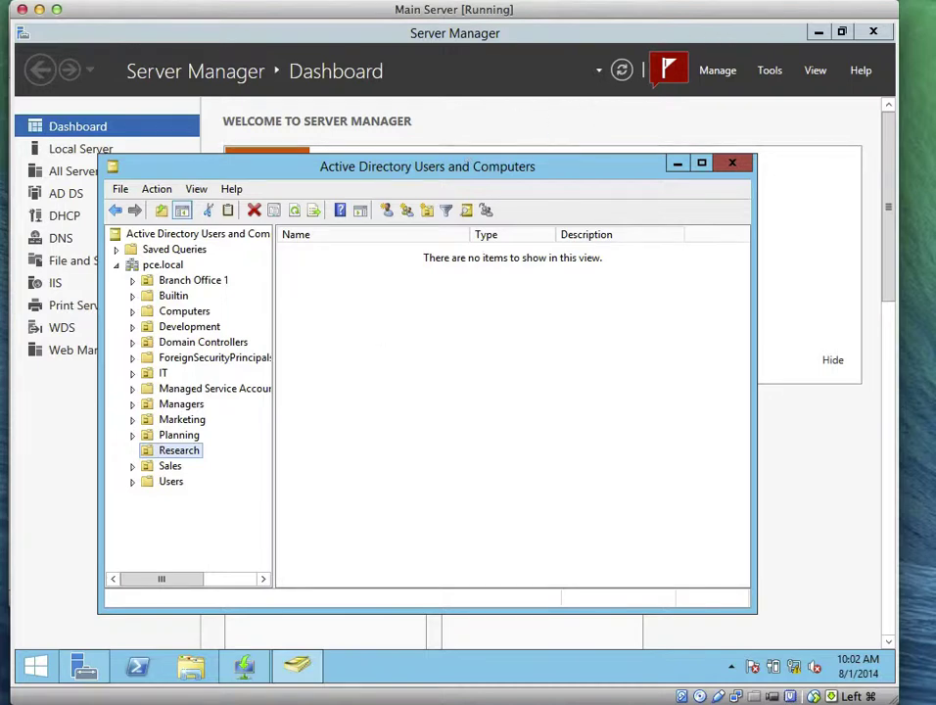
click(892, 0)
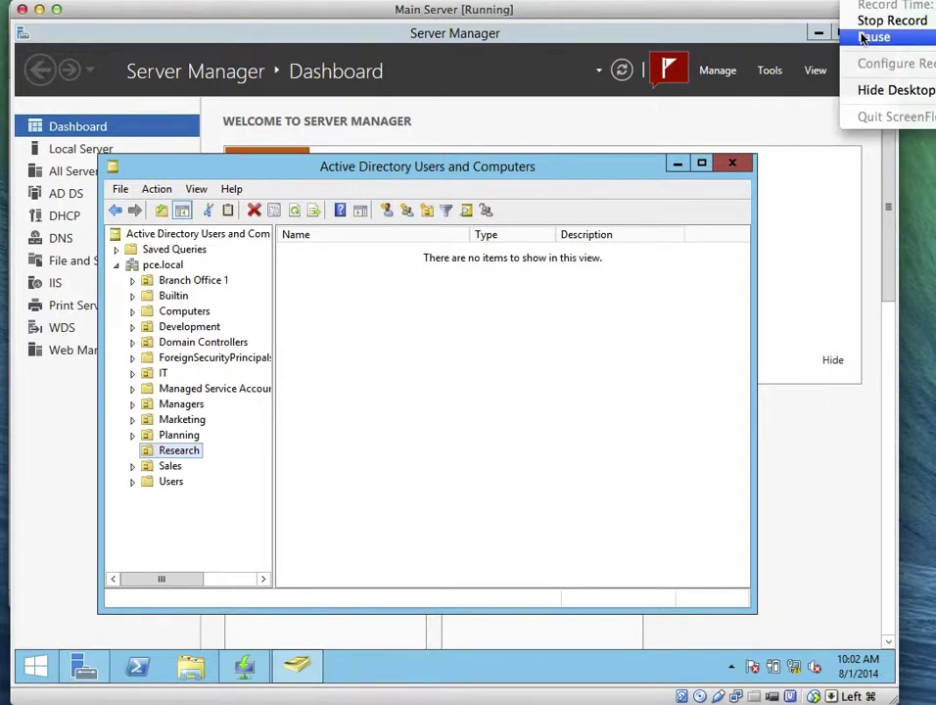